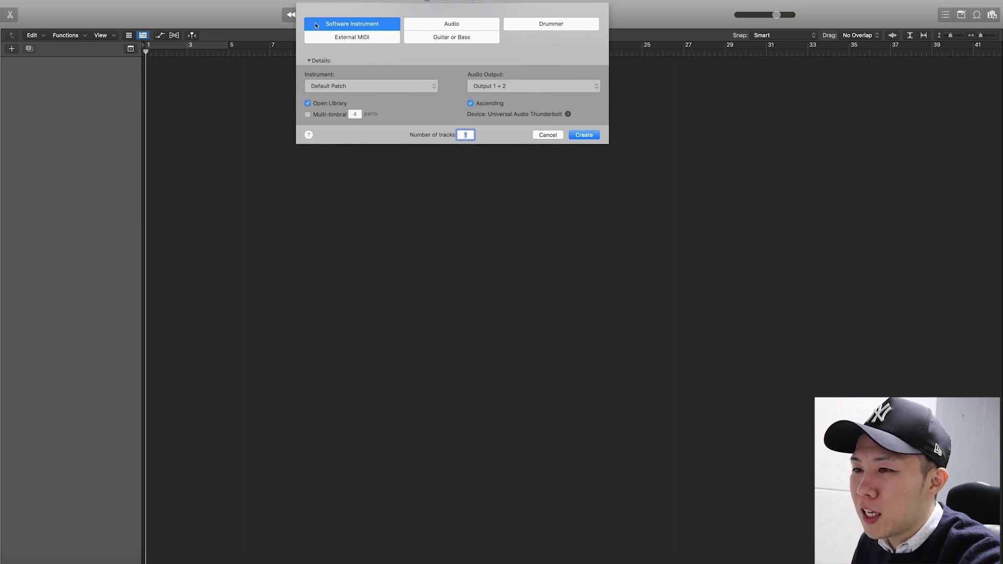
# Create one software instrument track with the default patch and show the Apple Loops browser.
pyautogui.click(581, 136)
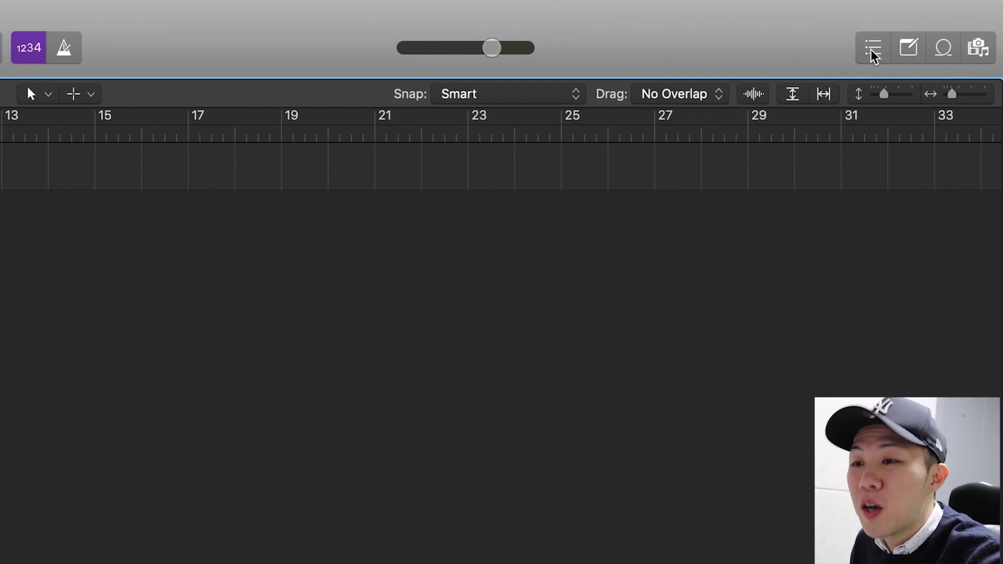
pyautogui.click(947, 57)
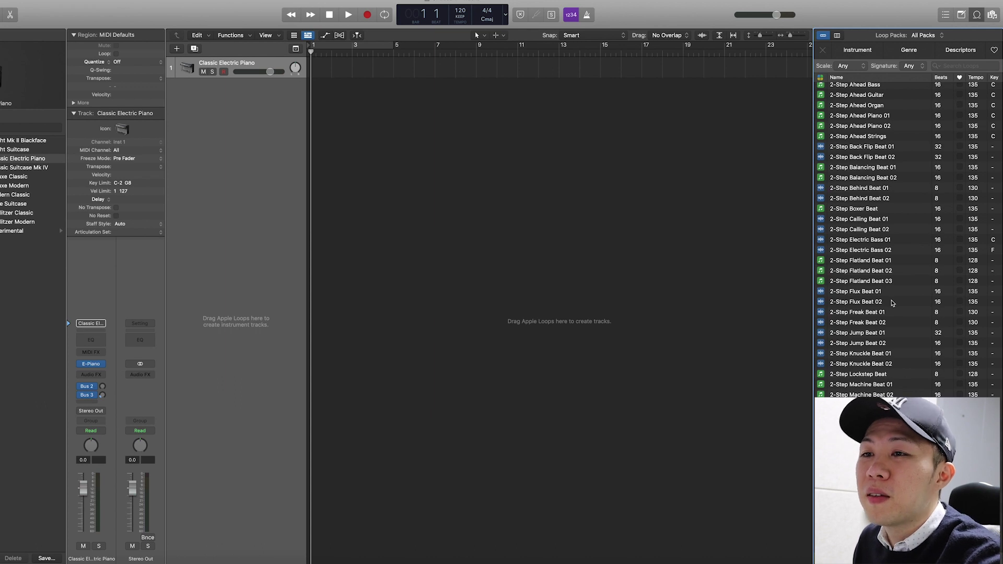
# Audition assorted loops from All Packs, such as 2-Step Behind Beat 01, 70s Electric Piano 50, Abstract Atmosphere 094 and Afganistan Sand Rabab 22.
pyautogui.click(847, 189)
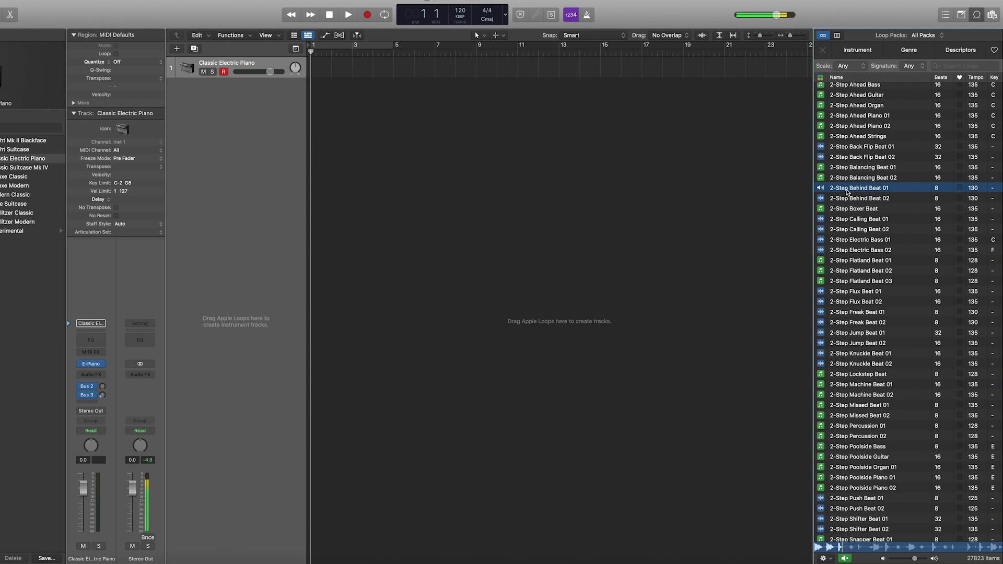
pyautogui.click(851, 395)
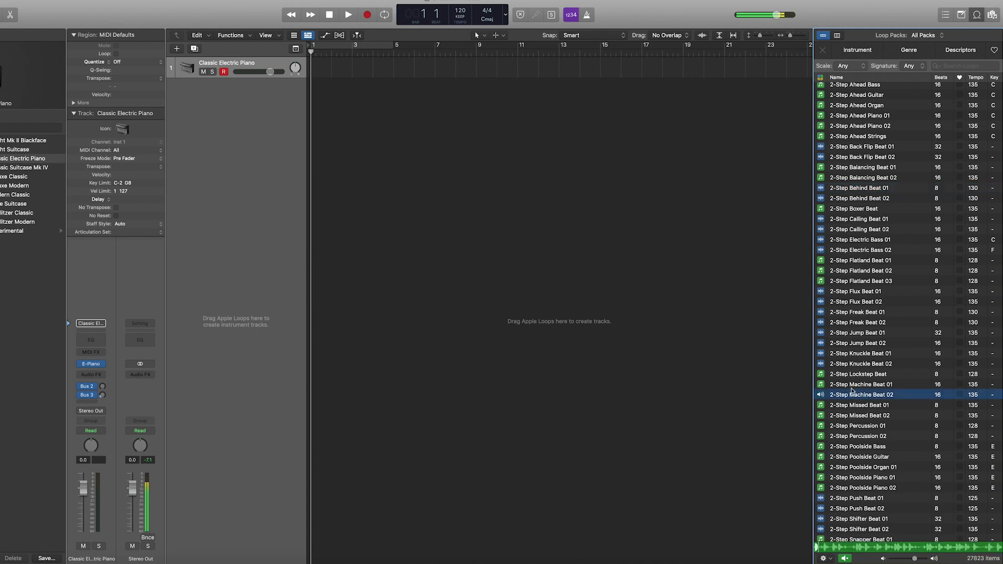
pyautogui.scroll(-10, 862, 405)
pyautogui.scroll(-20, 857, 407)
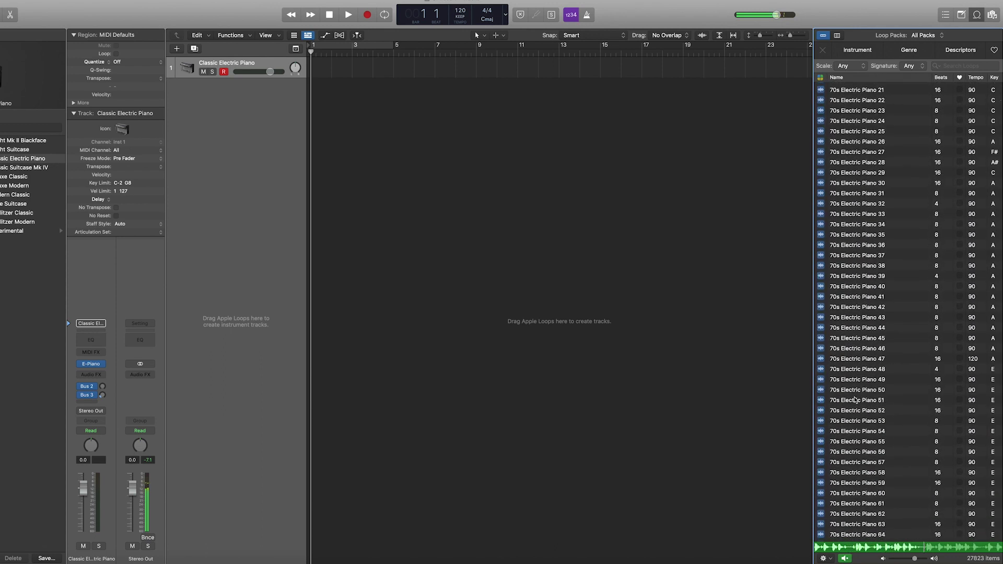
pyautogui.click(853, 395)
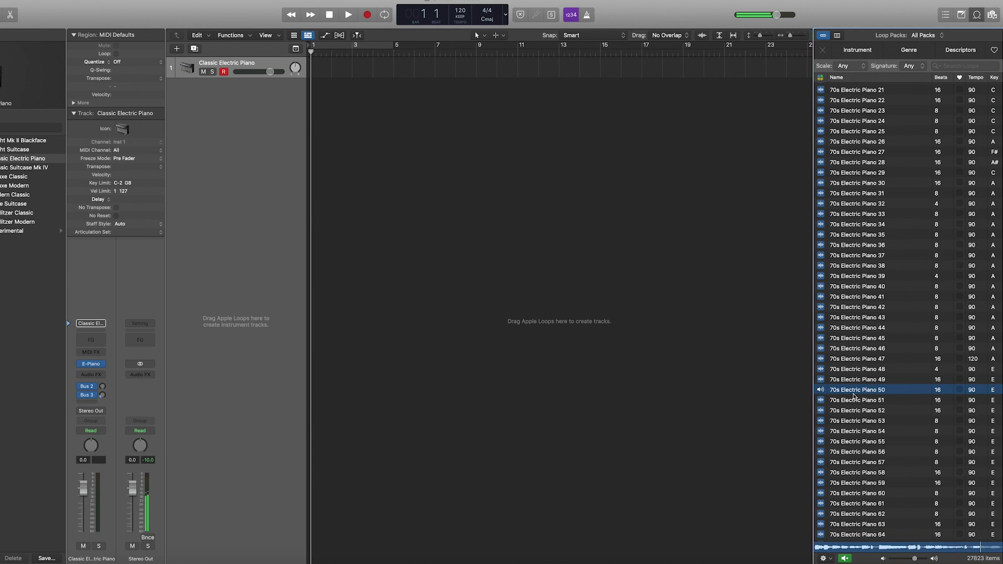
pyautogui.scroll(-15, 854, 396)
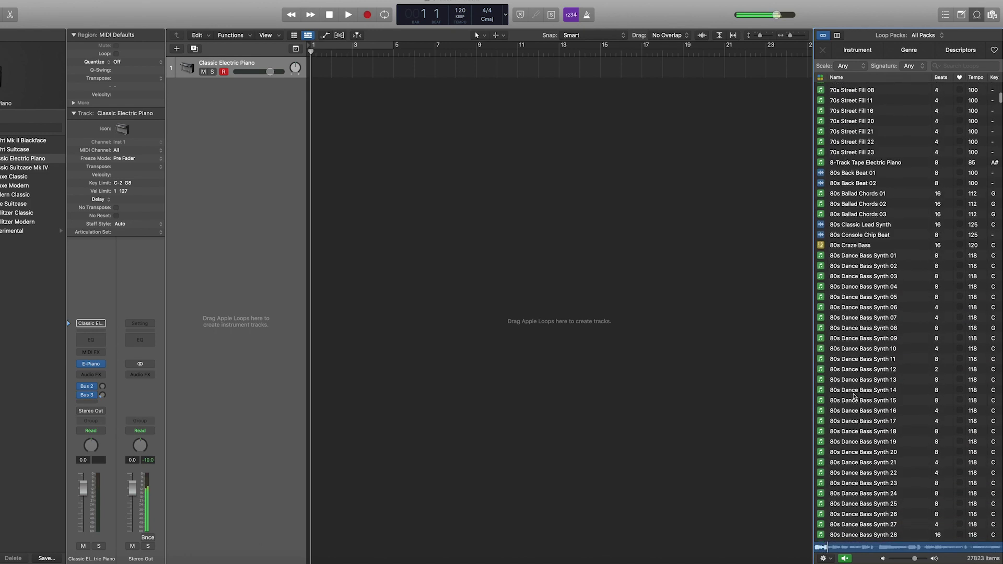
pyautogui.click(855, 396)
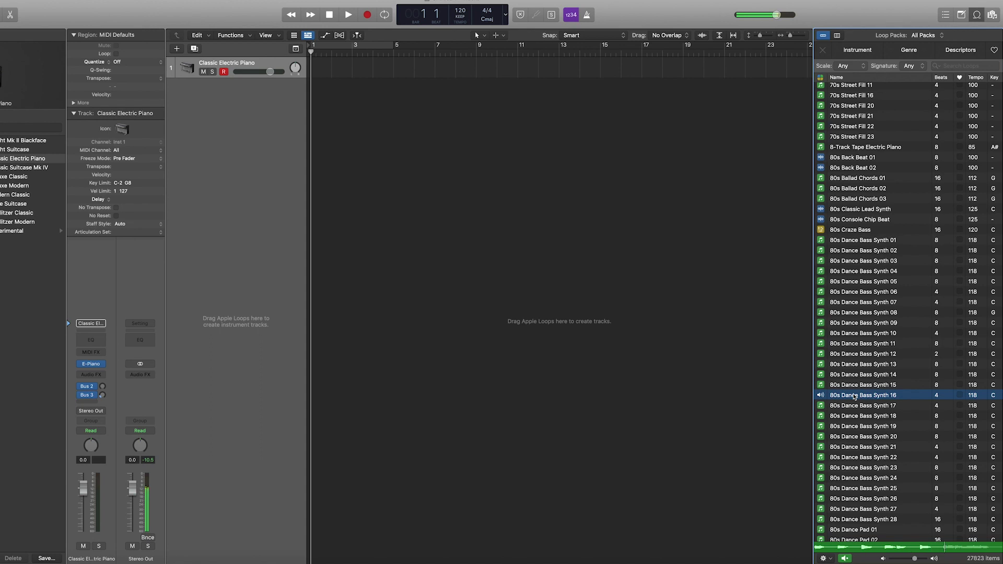
pyautogui.scroll(-20, 854, 396)
pyautogui.click(855, 396)
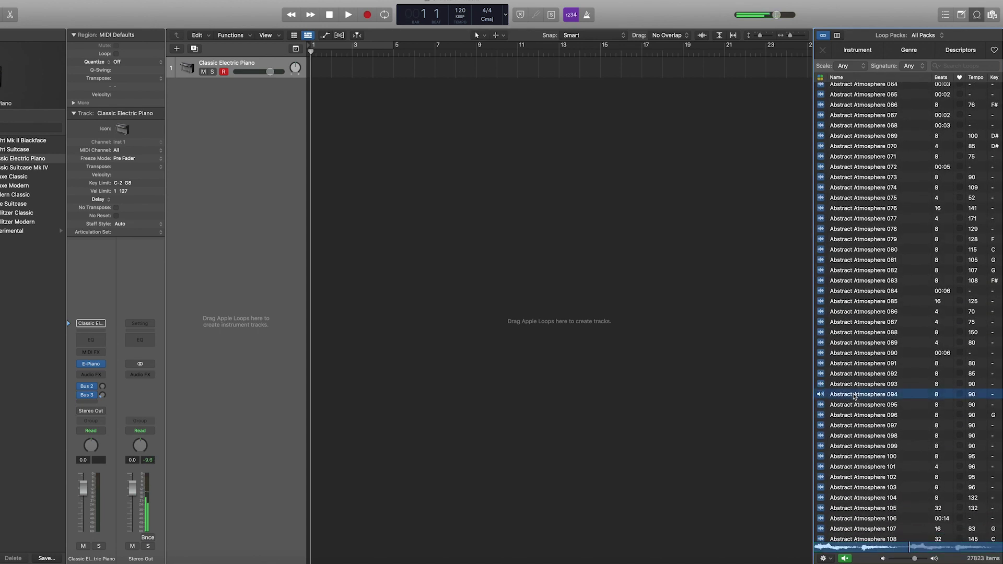
pyautogui.scroll(-10, 855, 396)
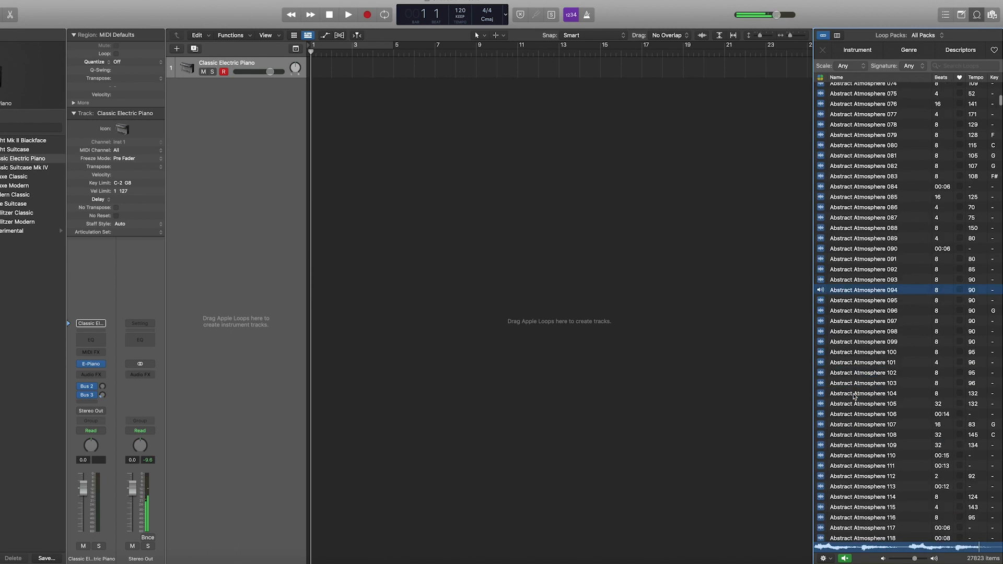
pyautogui.click(855, 398)
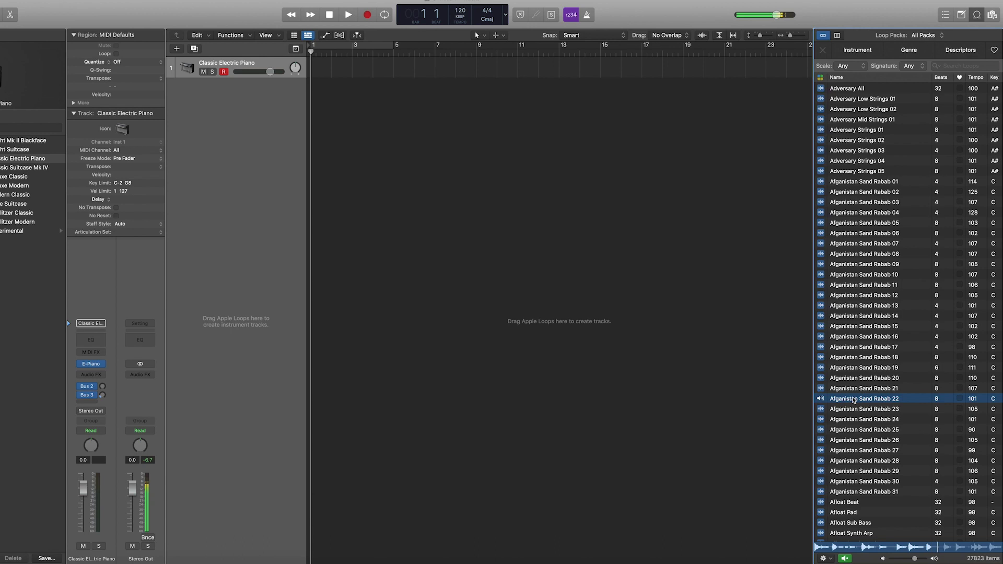
pyautogui.click(855, 400)
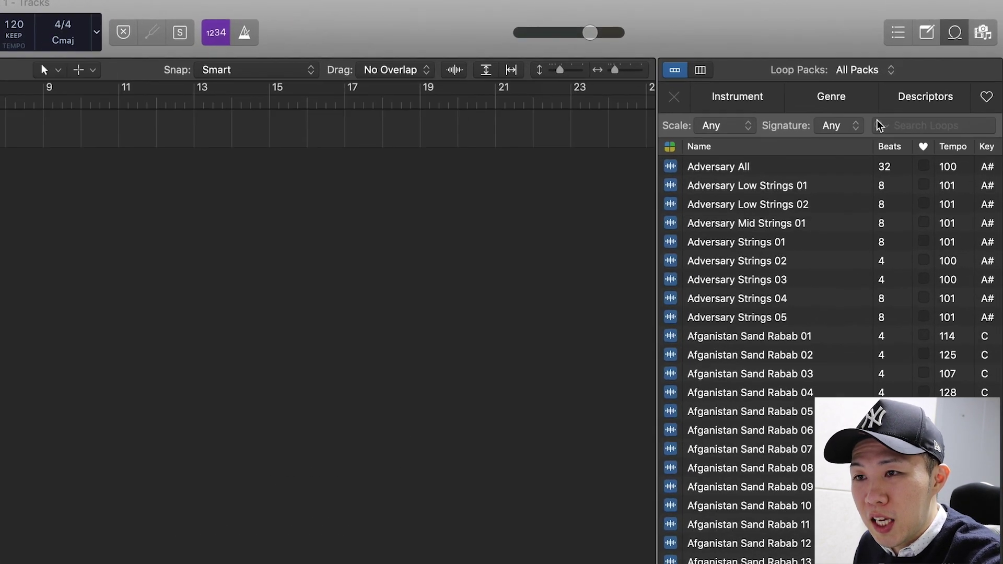
# Look through the loop browser's Instrument, Genre and Descriptors filter categories.
pyautogui.click(702, 121)
pyautogui.click(814, 116)
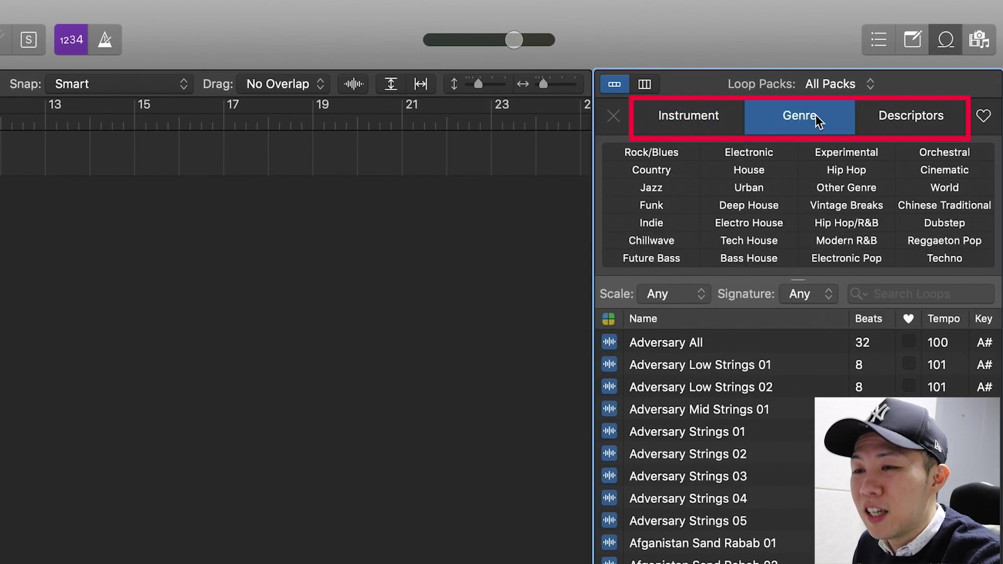
pyautogui.click(929, 117)
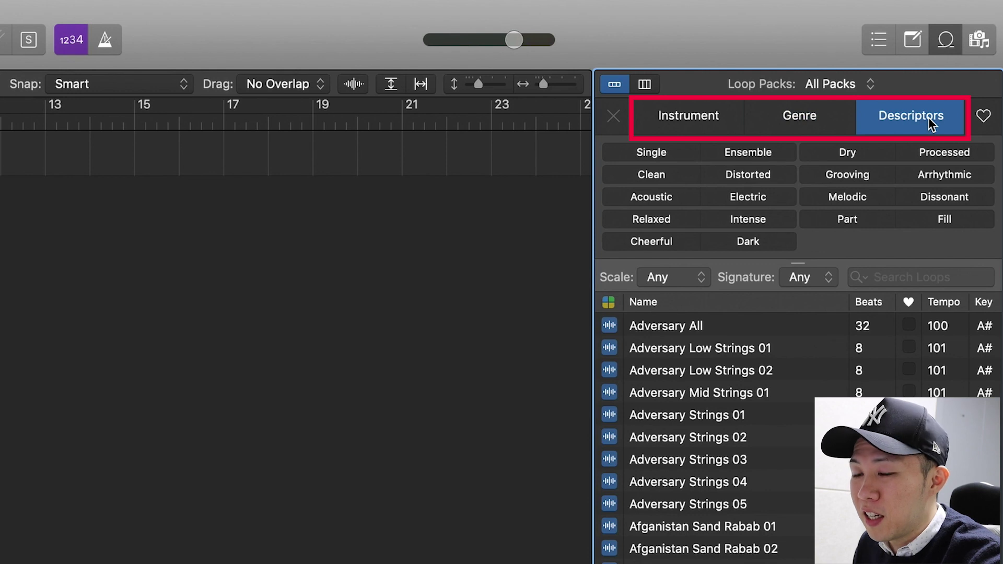
pyautogui.click(695, 112)
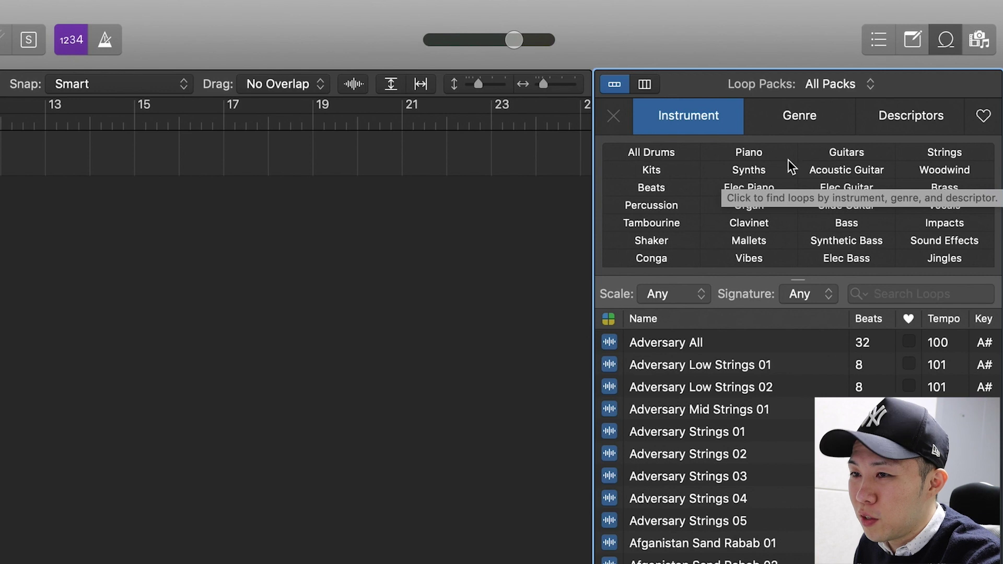
pyautogui.click(804, 122)
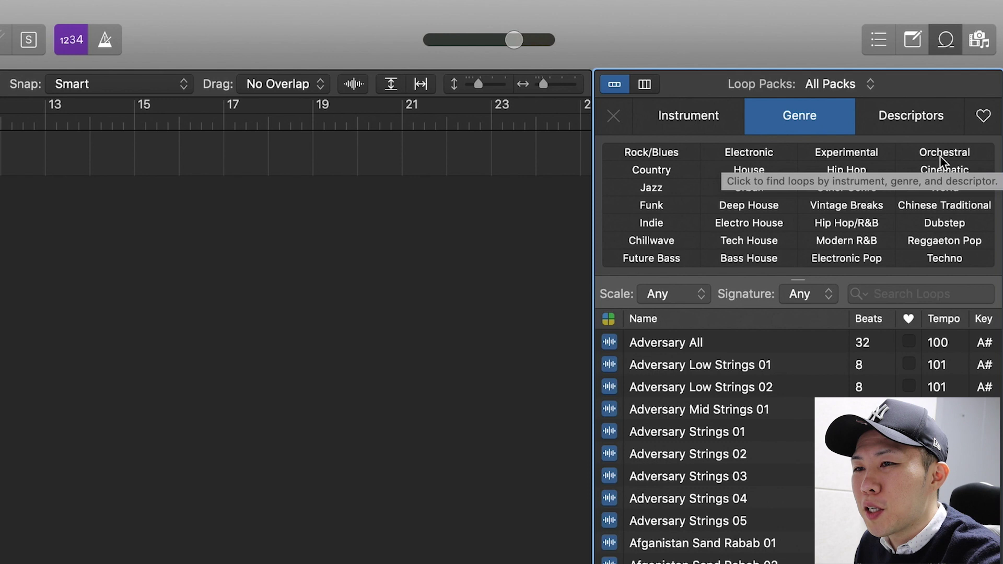
pyautogui.click(919, 123)
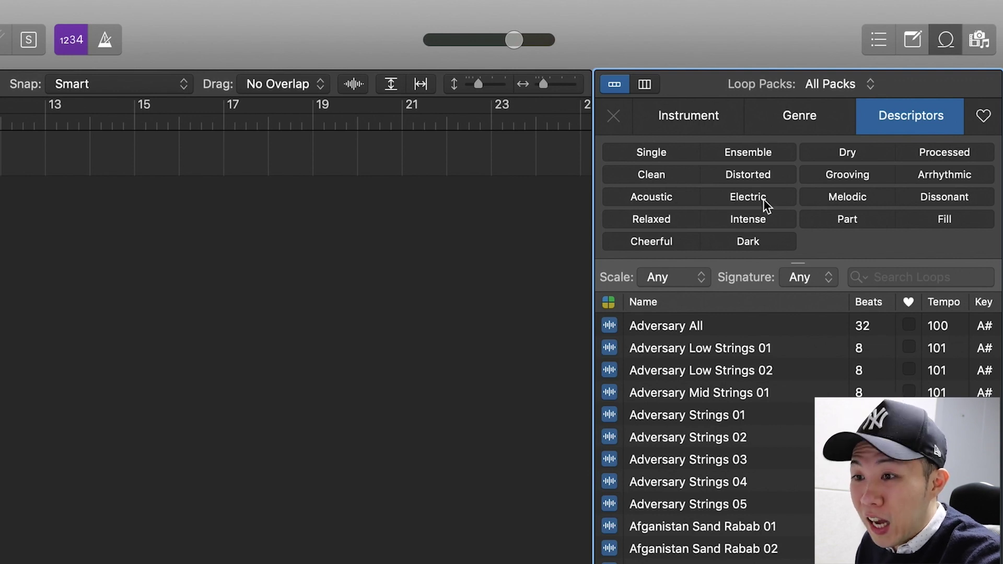
# Filter the loops to the Piano instrument and the Hip Hop genre.
pyautogui.click(702, 127)
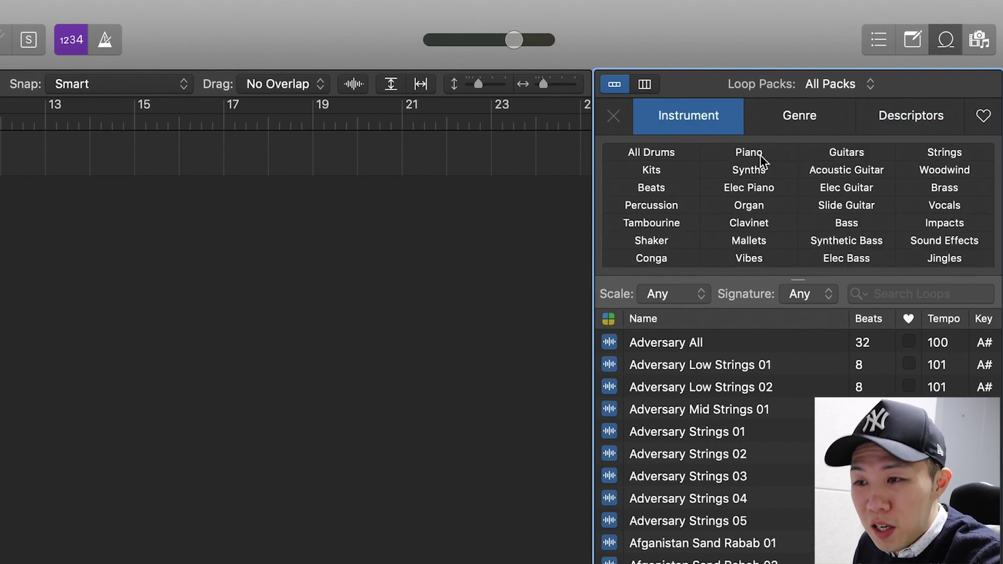
pyautogui.click(758, 153)
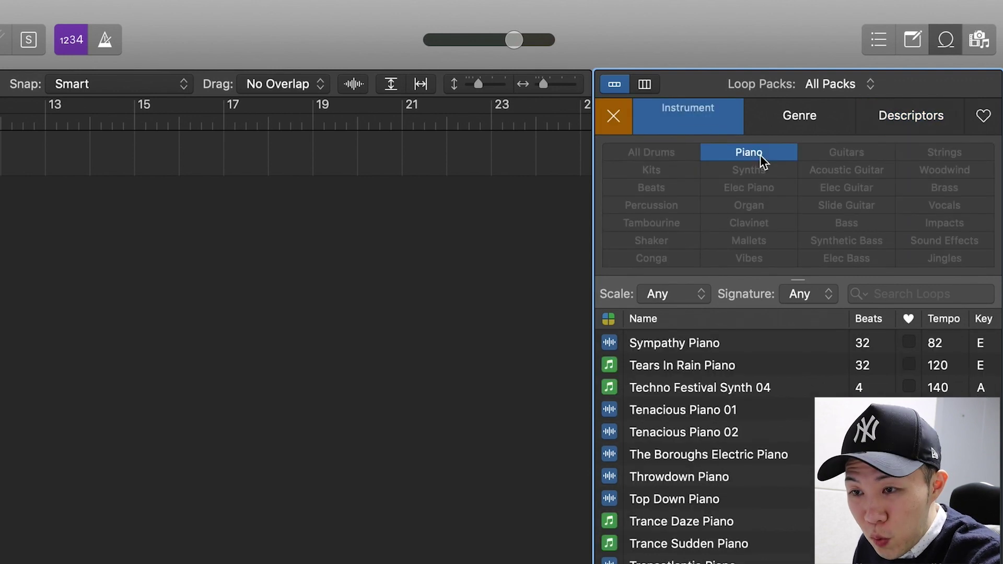
pyautogui.click(796, 116)
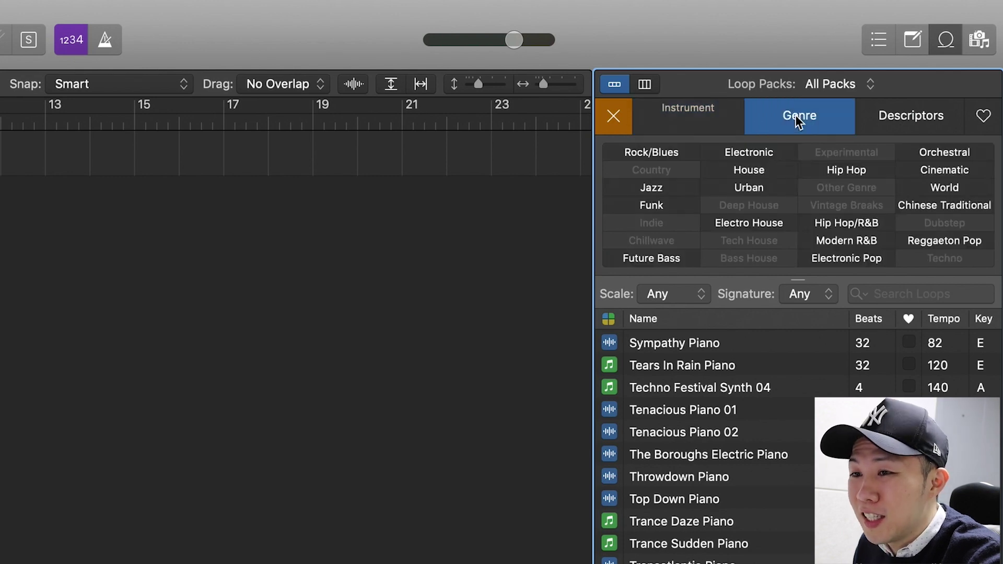
pyautogui.click(874, 174)
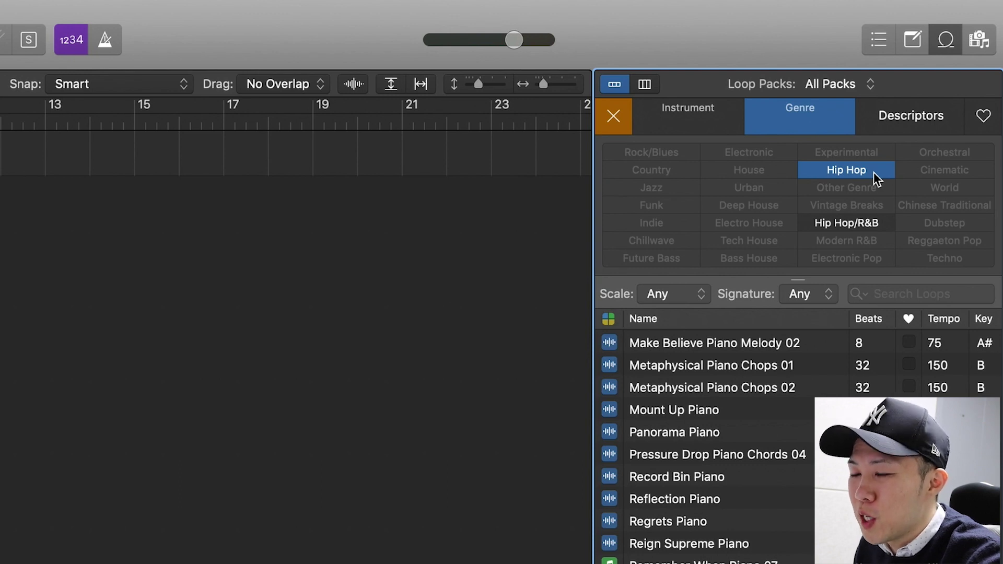
# Audition the filtered piano loops Sampled and Chopped Piano 03, South Beach Piano, Roll Deep Piano 03 and Regrets Piano.
pyautogui.scroll(3, 757, 380)
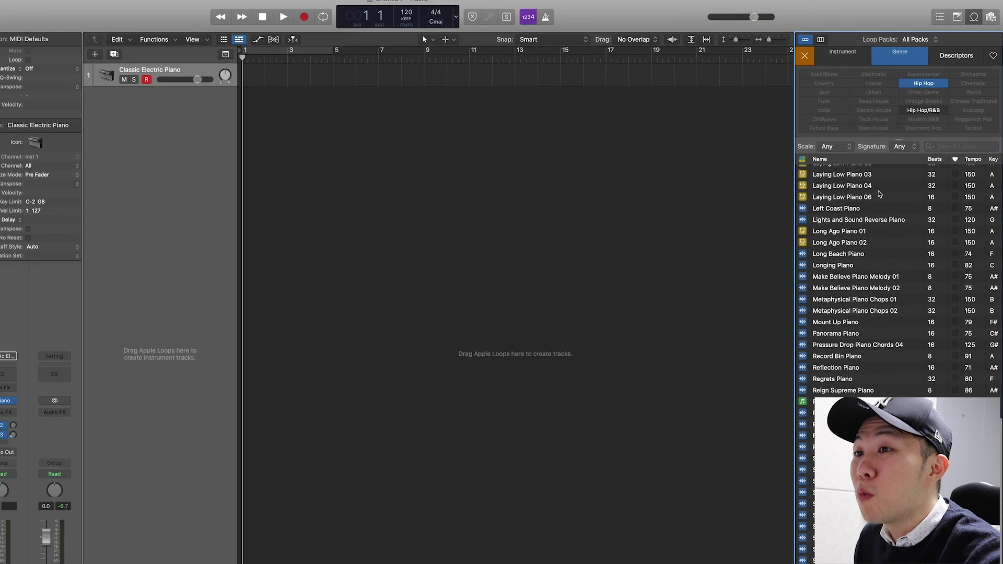
pyautogui.scroll(5, 786, 345)
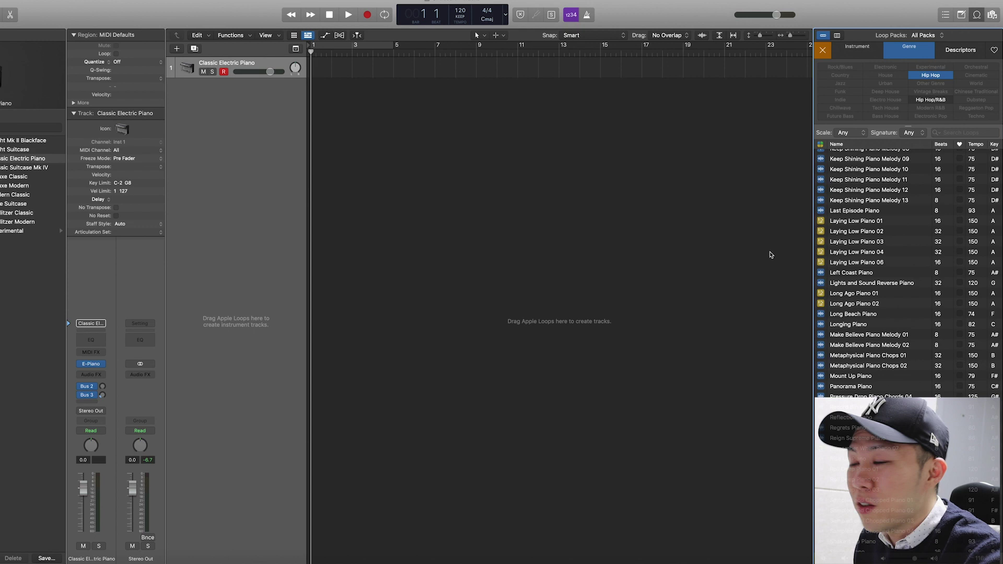
pyautogui.scroll(-5, 867, 313)
pyautogui.click(866, 425)
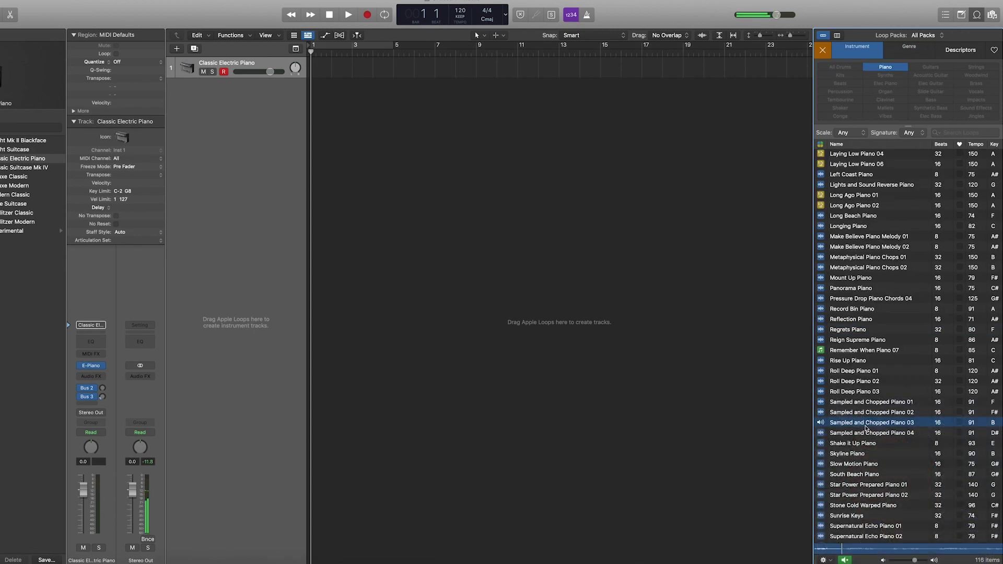
pyautogui.click(863, 476)
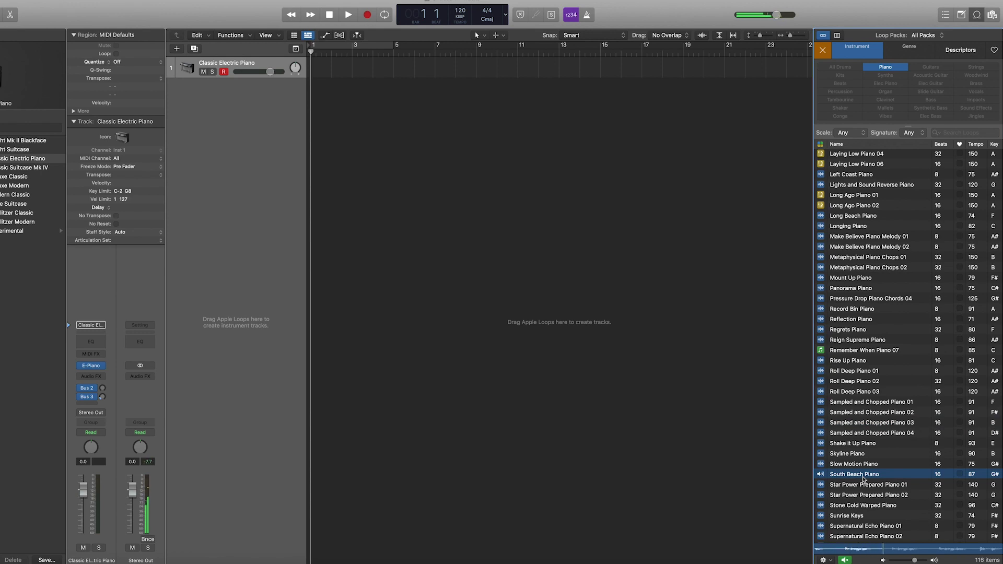
pyautogui.click(852, 396)
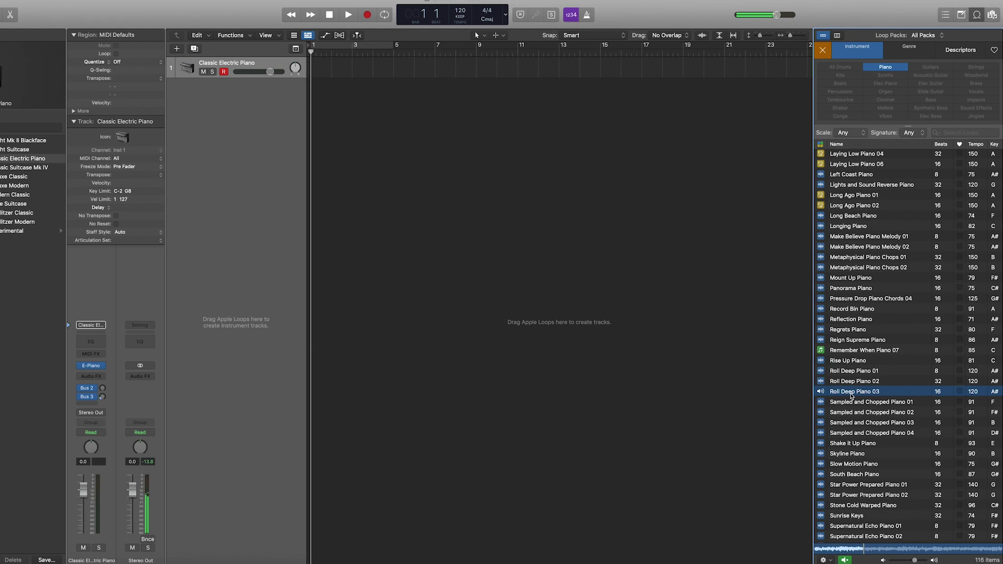
pyautogui.click(849, 331)
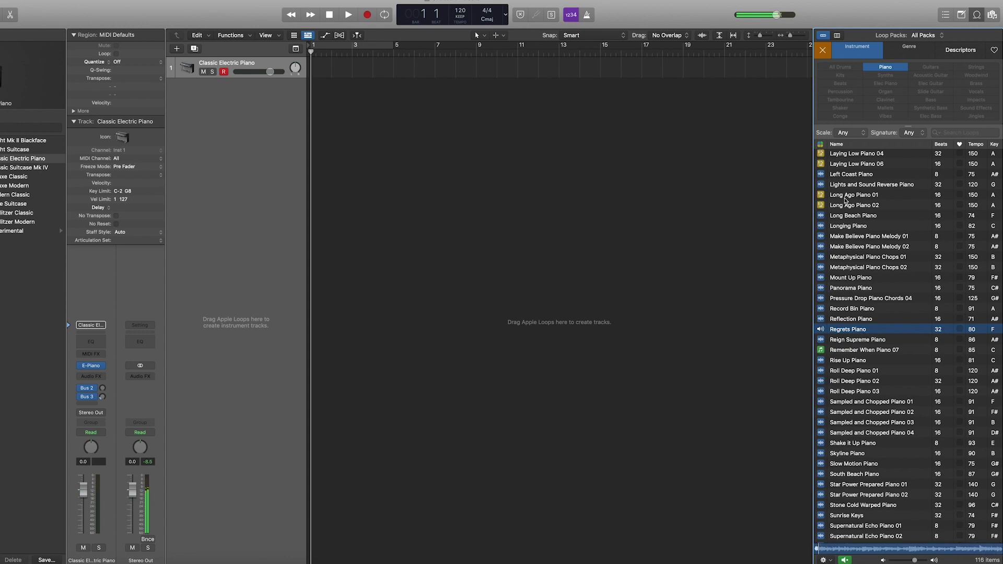
pyautogui.click(870, 332)
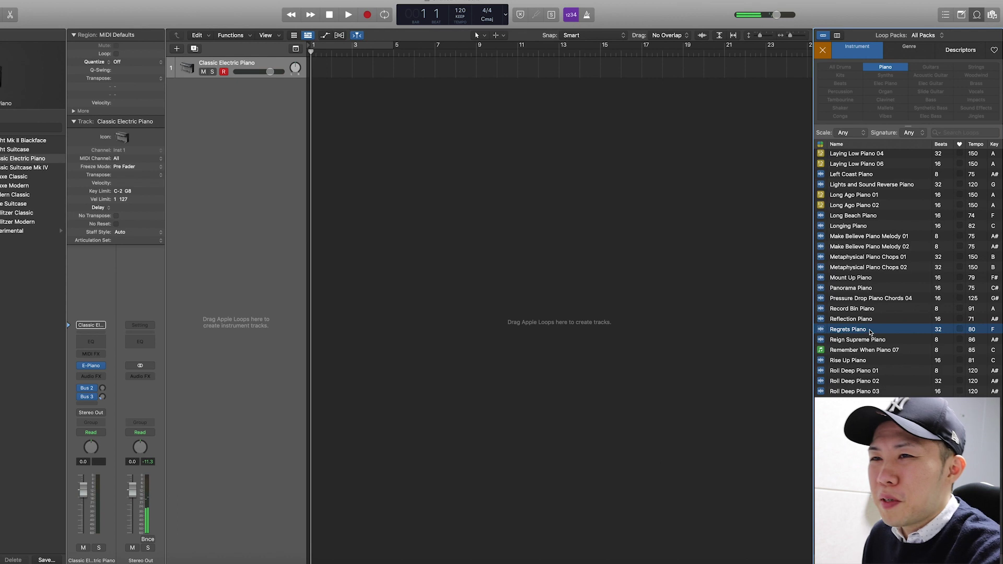
# Add the Regrets Piano loop on a new track at bar 1 and import its tempo information into the project.
pyautogui.moveTo(871, 332); pyautogui.dragTo(310, 139)
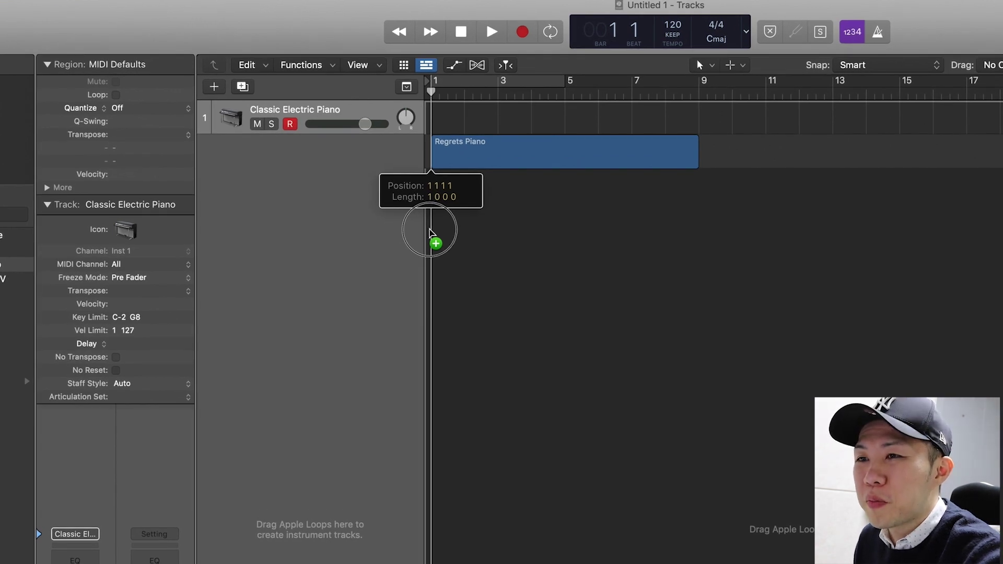
pyautogui.moveTo(429, 233); pyautogui.dragTo(430, 232)
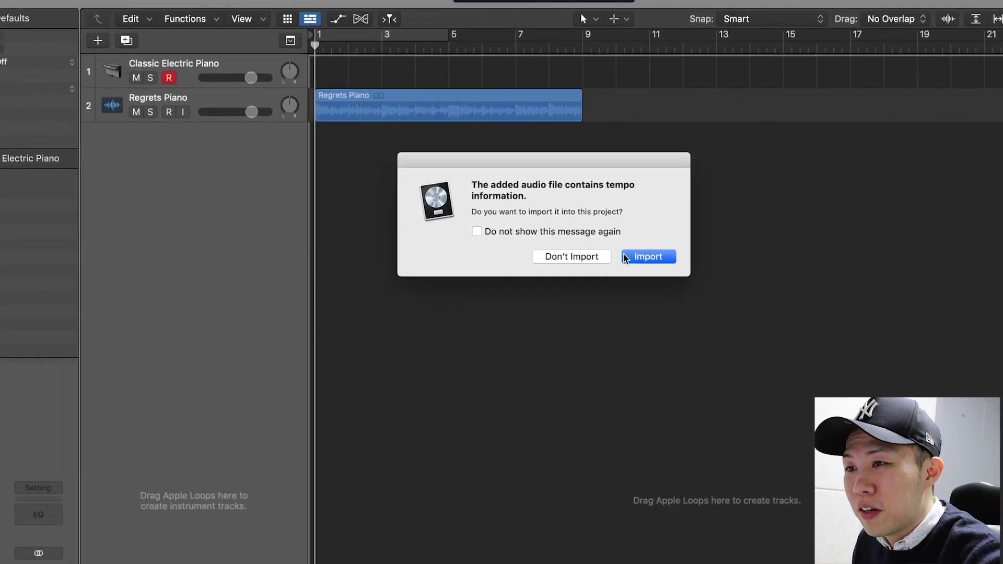
pyautogui.click(407, 163)
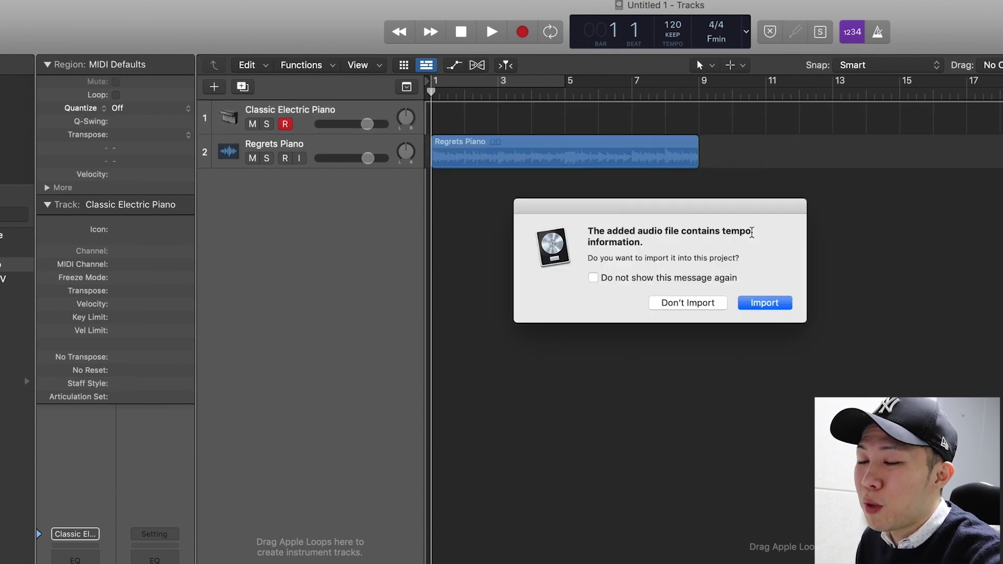
pyautogui.press('Return')
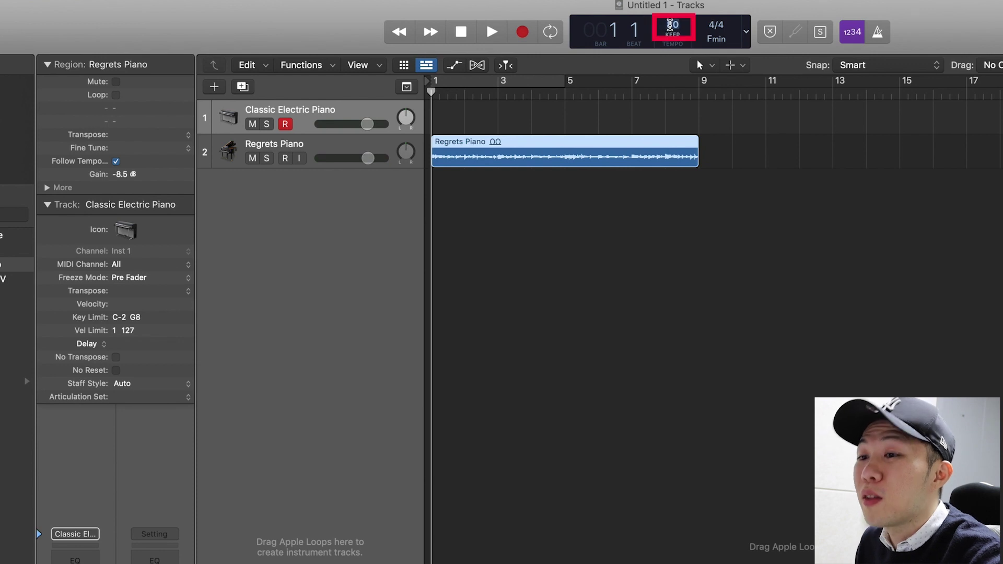
# Try a project tempo of 100, undo the tempo change and deselect the Regrets Piano region.
pyautogui.write('100')
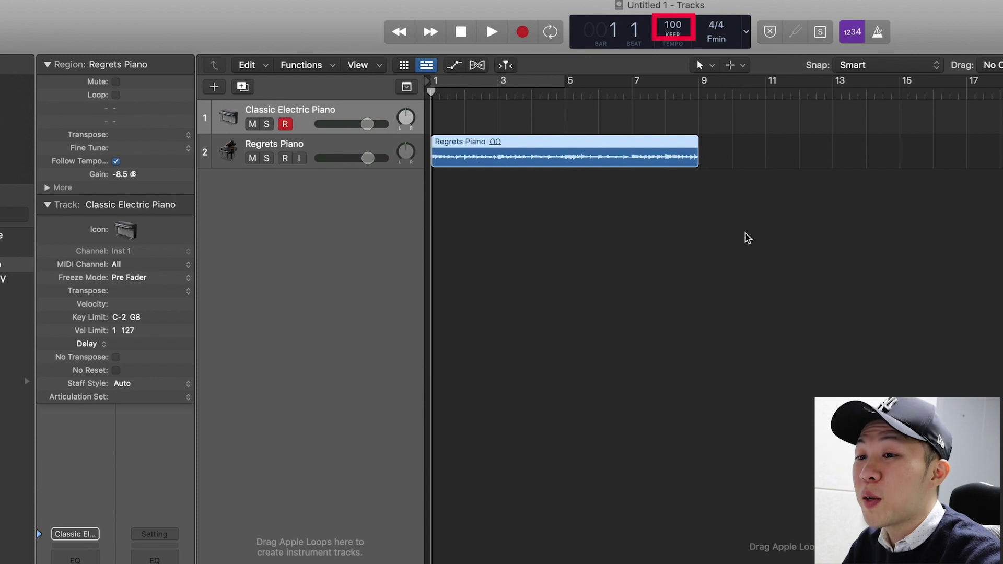
pyautogui.press('super+z')
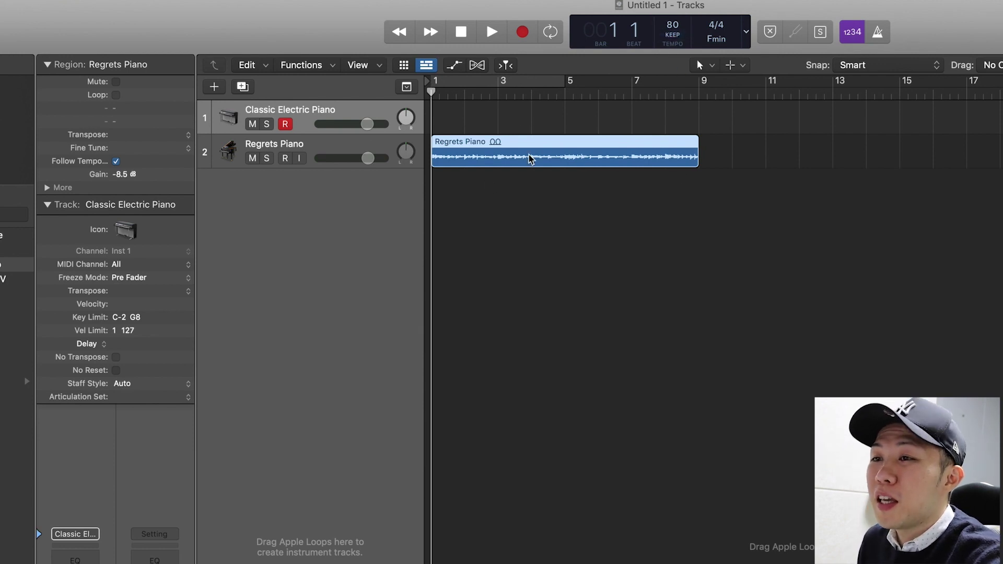
pyautogui.click(525, 171)
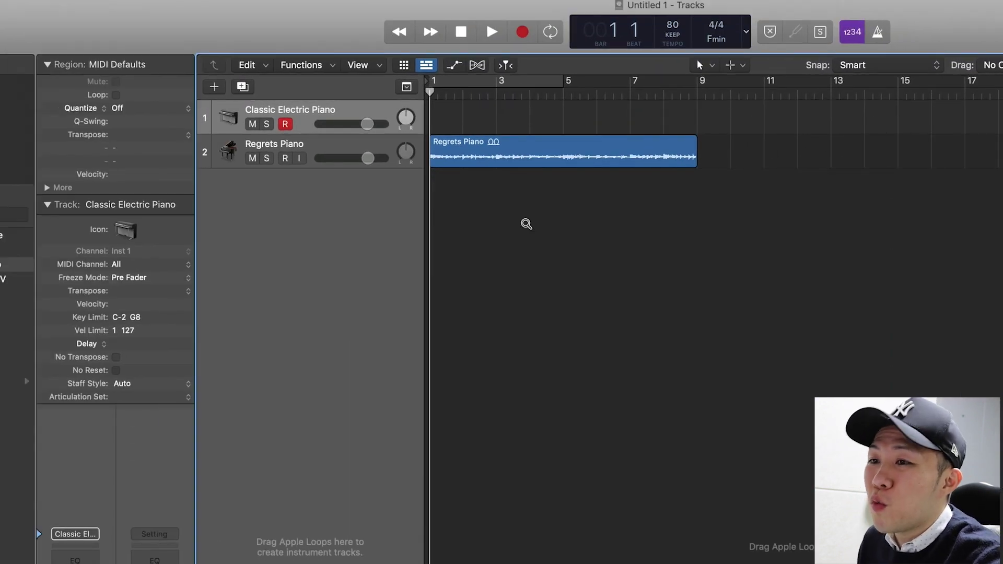
# Mark the Regrets Piano loop as a favorite in the loop browser.
pyautogui.keyDown('ctrl'); pyautogui.keyDown('alt'); pyautogui.click(526, 224); pyautogui.keyUp('alt'); pyautogui.keyUp('ctrl')
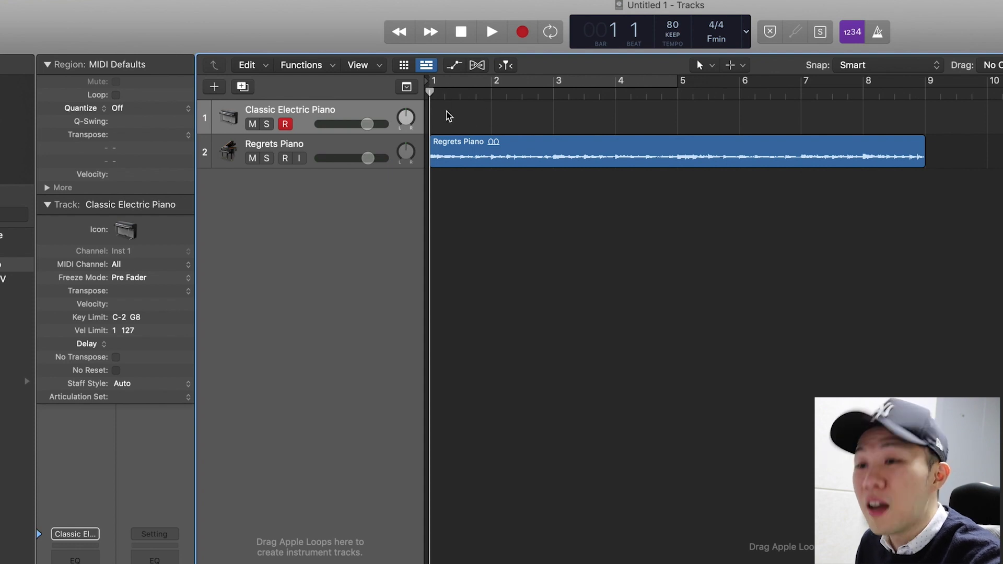
pyautogui.moveTo(431, 98); pyautogui.dragTo(542, 97)
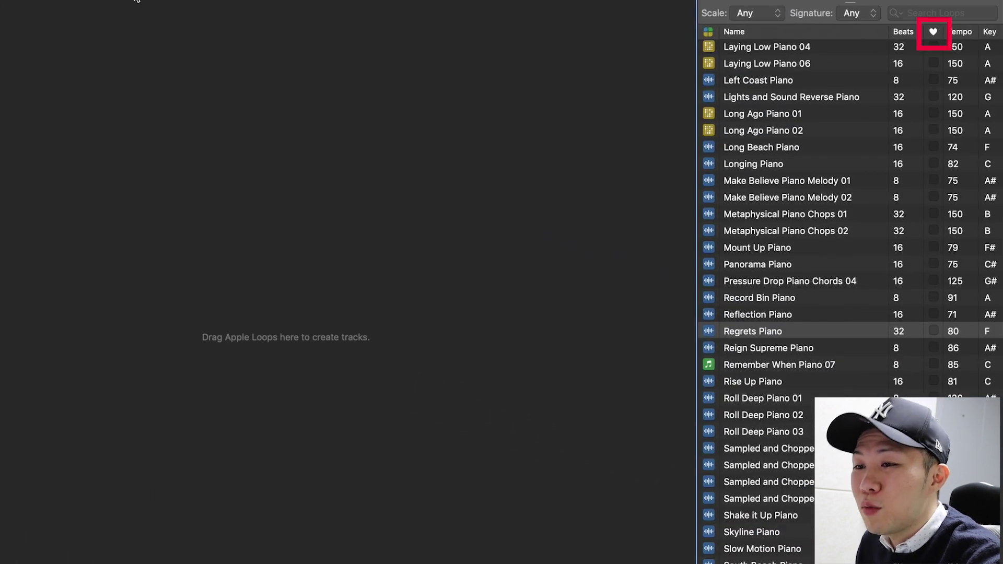
pyautogui.click(933, 330)
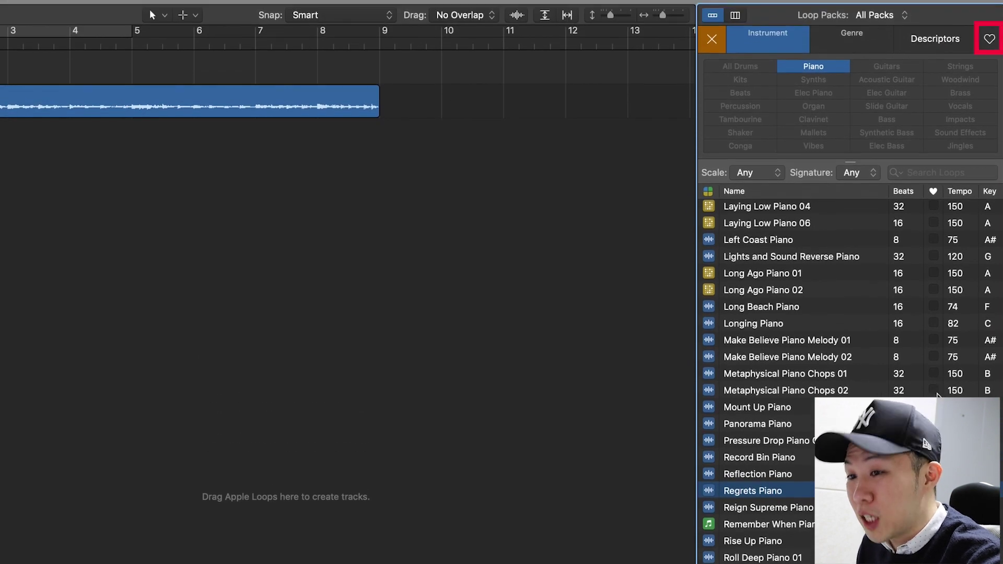
pyautogui.click(992, 42)
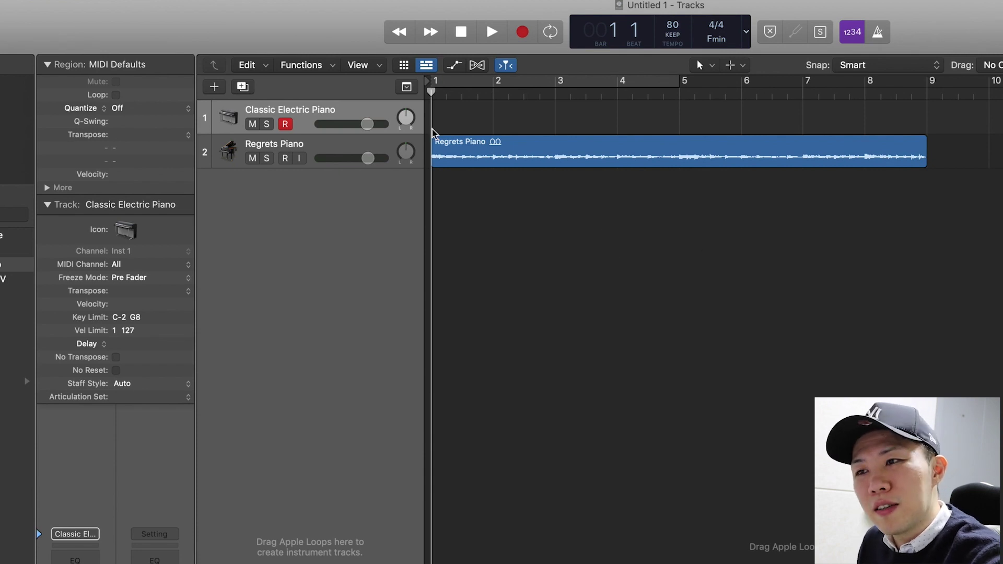
# Place the playhead in bars 1, 3 and 5, return it to the project start and play the Regrets Piano region through.
pyautogui.click(478, 97)
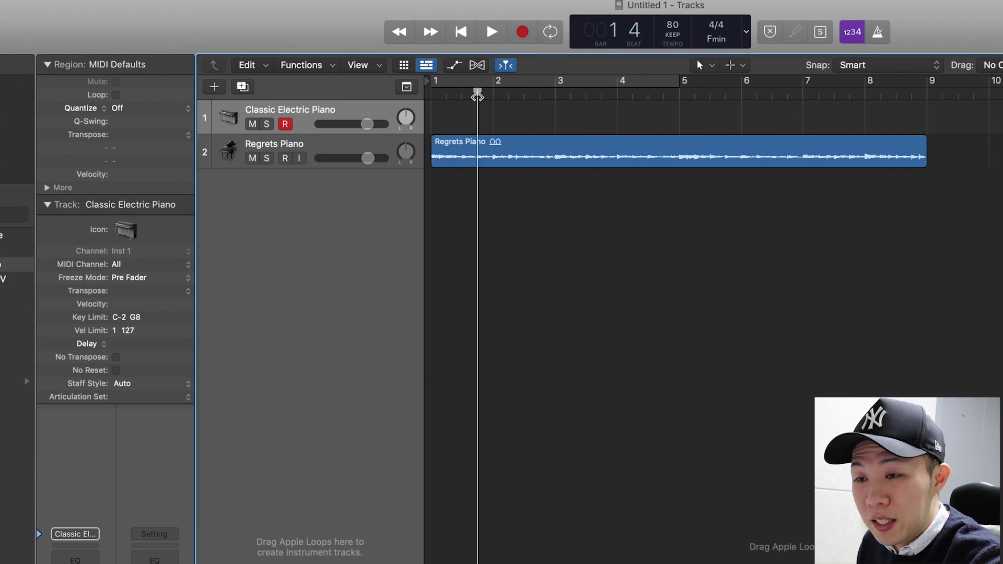
pyautogui.click(586, 97)
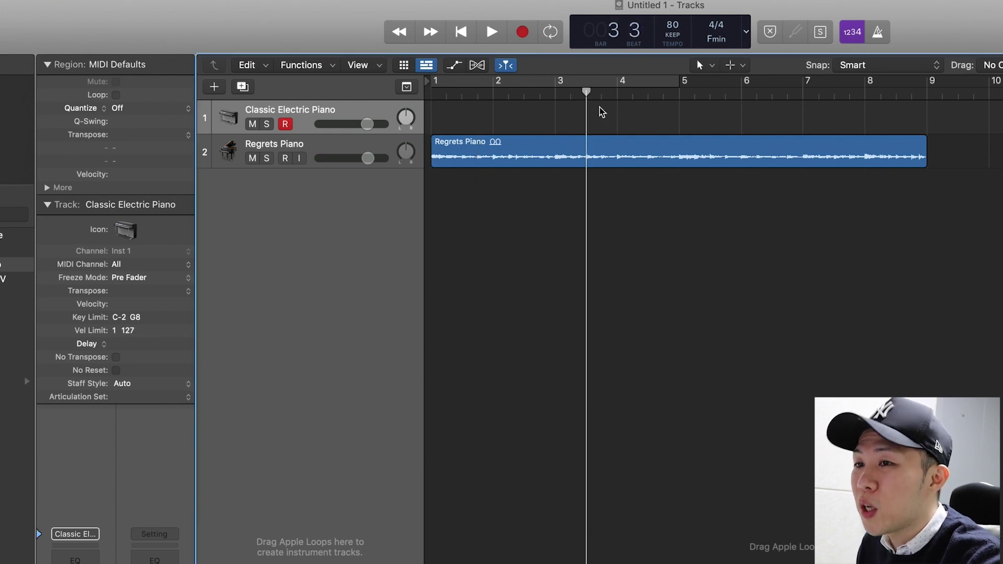
pyautogui.click(697, 94)
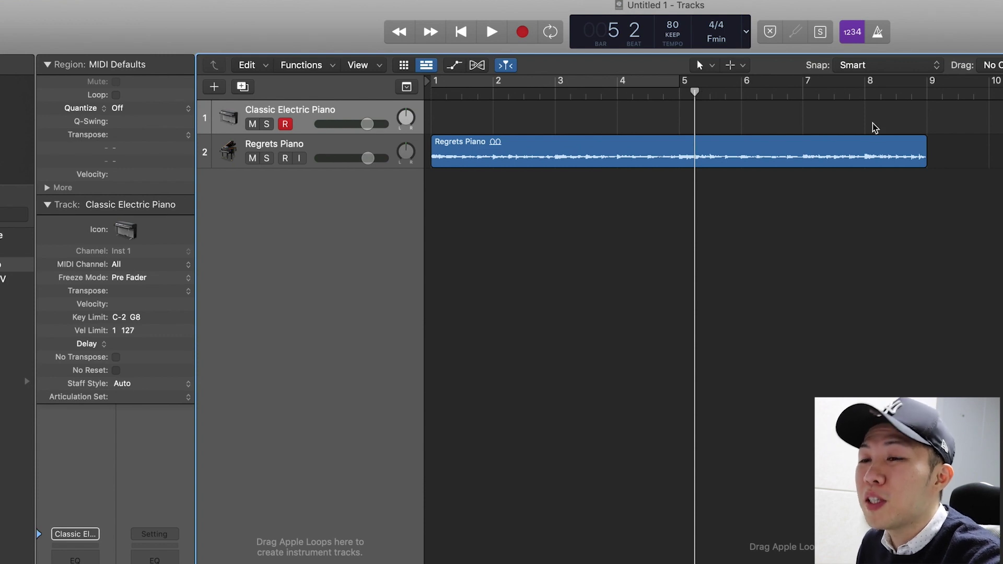
pyautogui.press('Return')
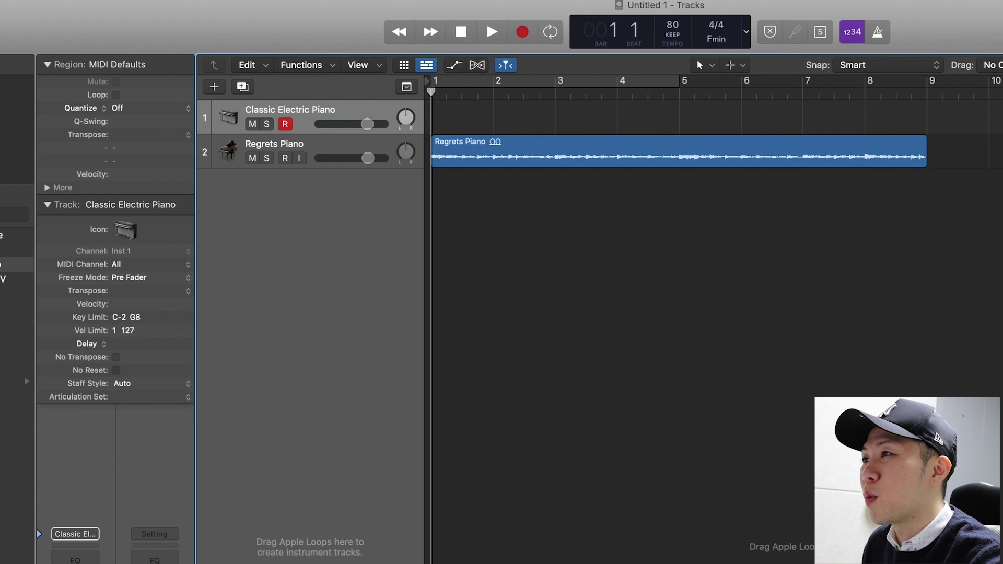
pyautogui.press('space')
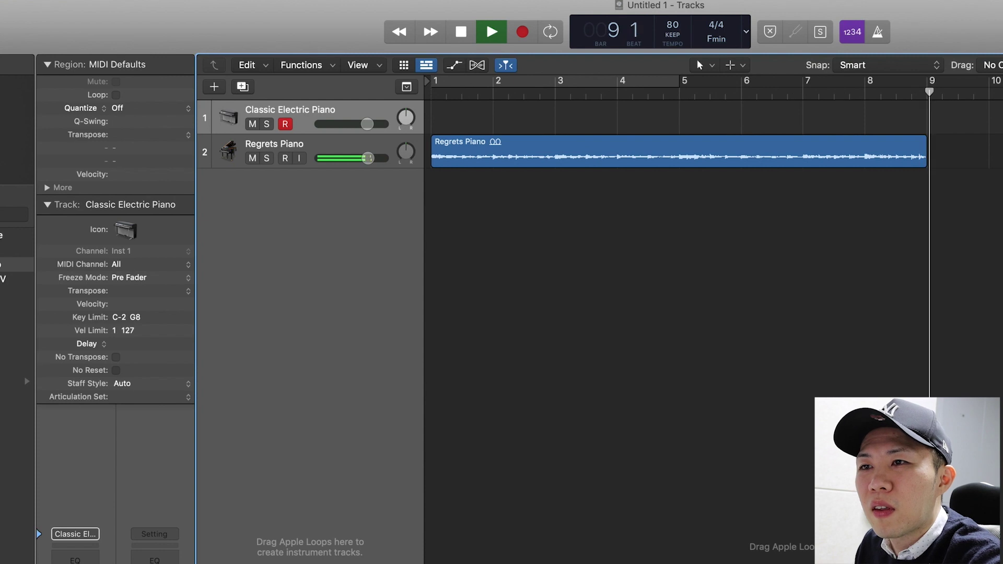
pyautogui.press('space')
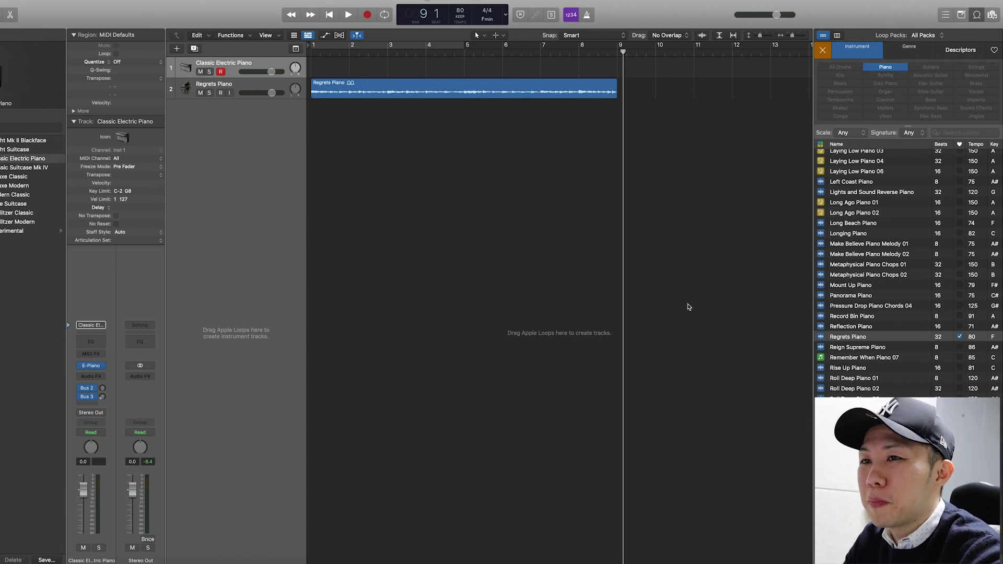
# Repeat the Regrets Piano region once so that a copy follows it at bar 9.
pyautogui.click(626, 306)
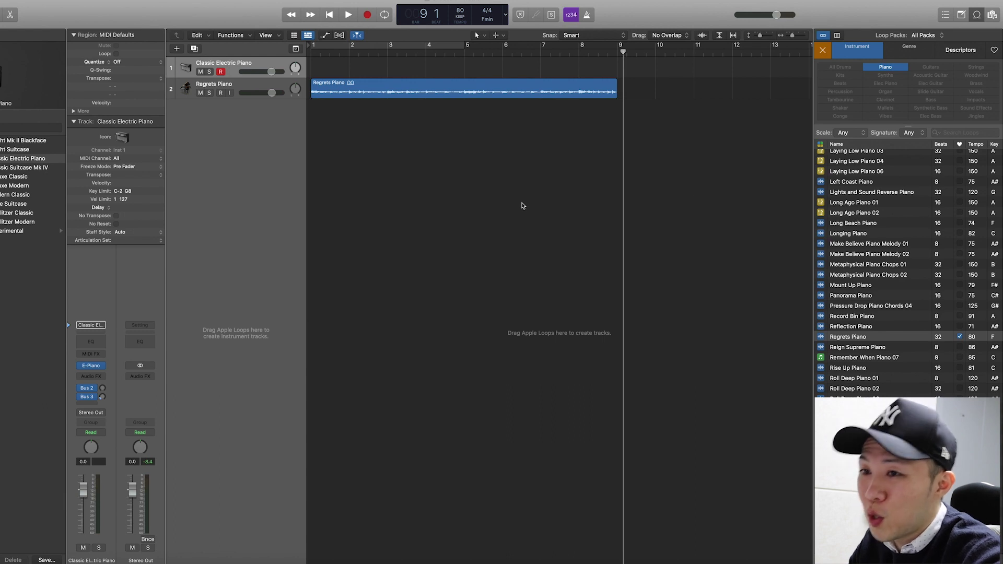
pyautogui.click(435, 89)
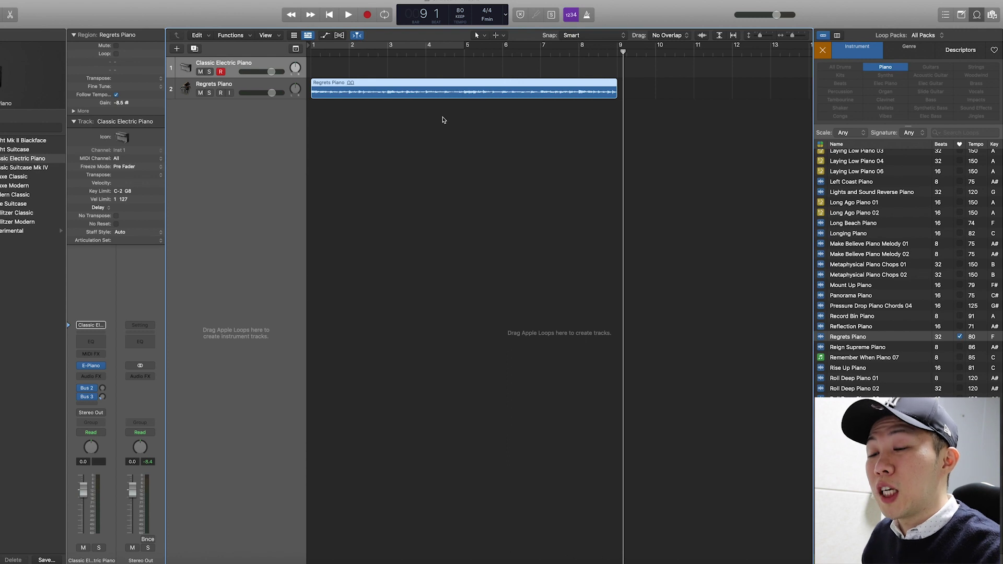
pyautogui.press('super+r')
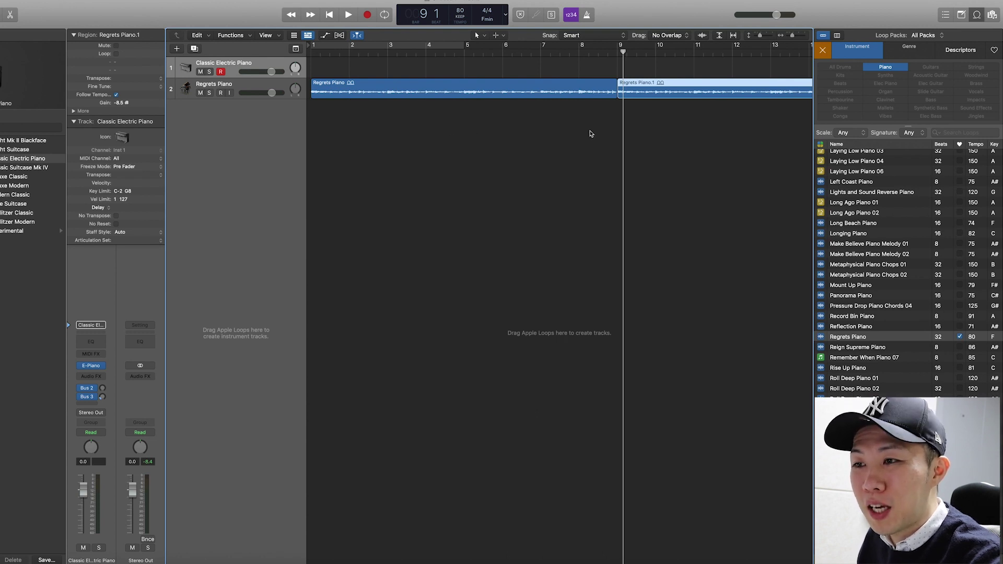
# Play the two consecutive piano regions from the project start and undo the region repeat.
pyautogui.click(689, 273)
pyautogui.press('Return')
pyautogui.press('space')
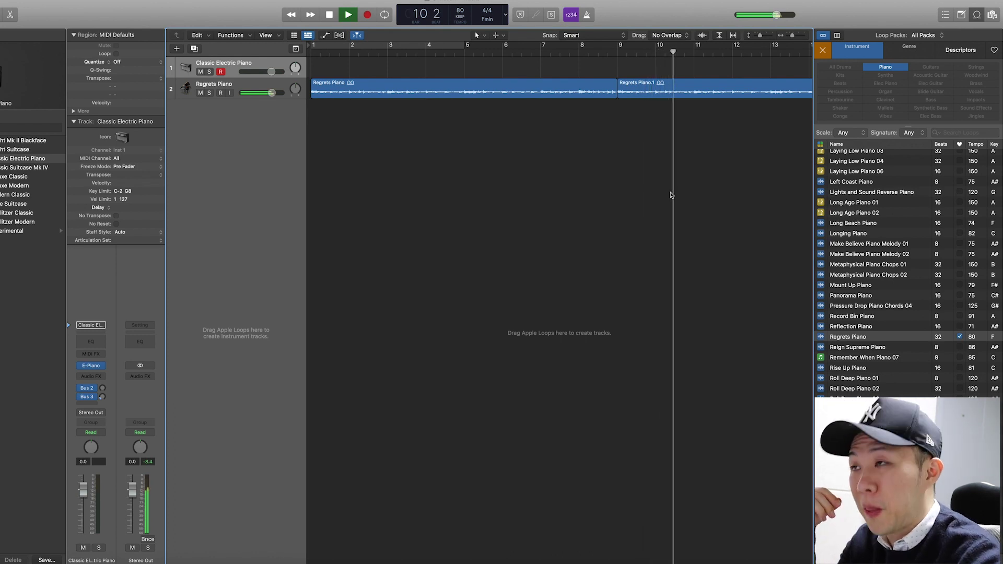
pyautogui.press('space')
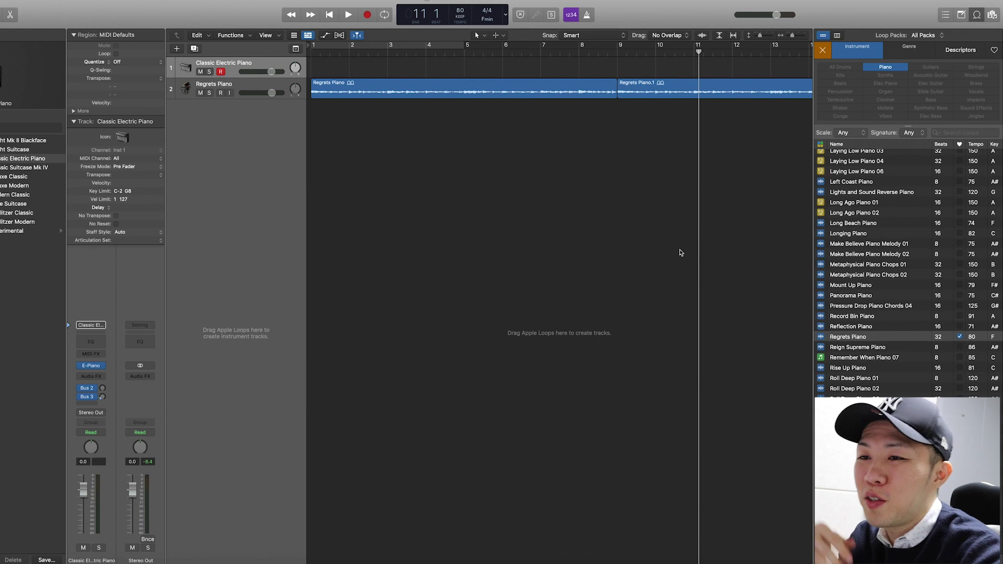
pyautogui.press('super+z')
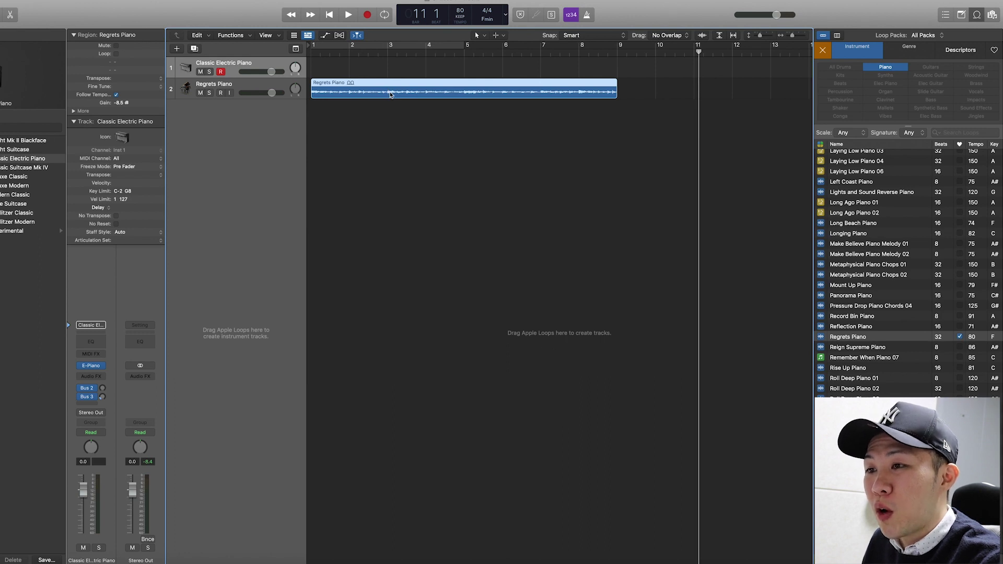
# Copy the Regrets Piano region to bar 9 and repeat that copy twice, filling the track up to bar 33.
pyautogui.moveTo(387, 94); pyautogui.dragTo(690, 91)
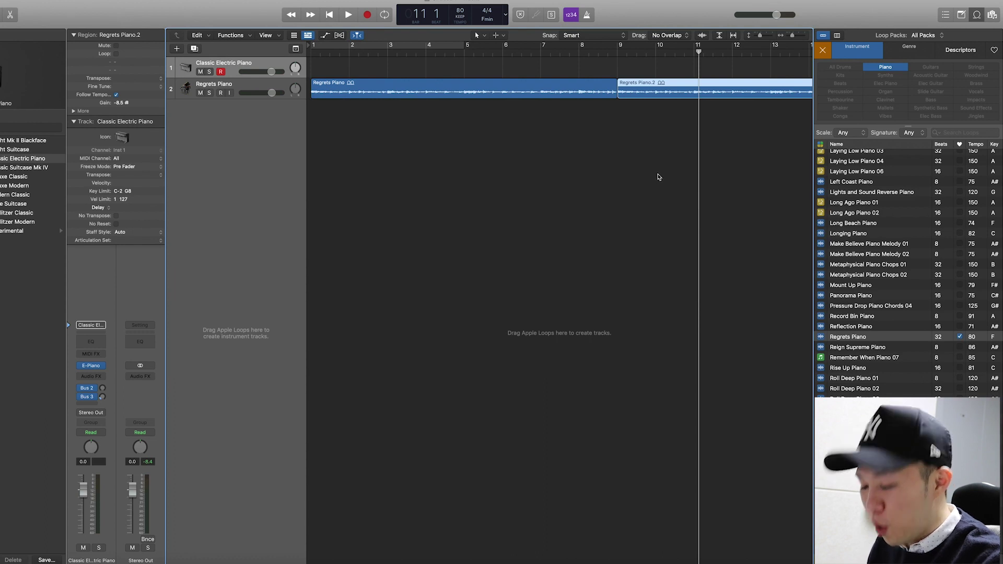
pyautogui.keyDown('ctrl'); pyautogui.keyDown('alt'); pyautogui.click(658, 175); pyautogui.keyUp('alt'); pyautogui.keyUp('ctrl')
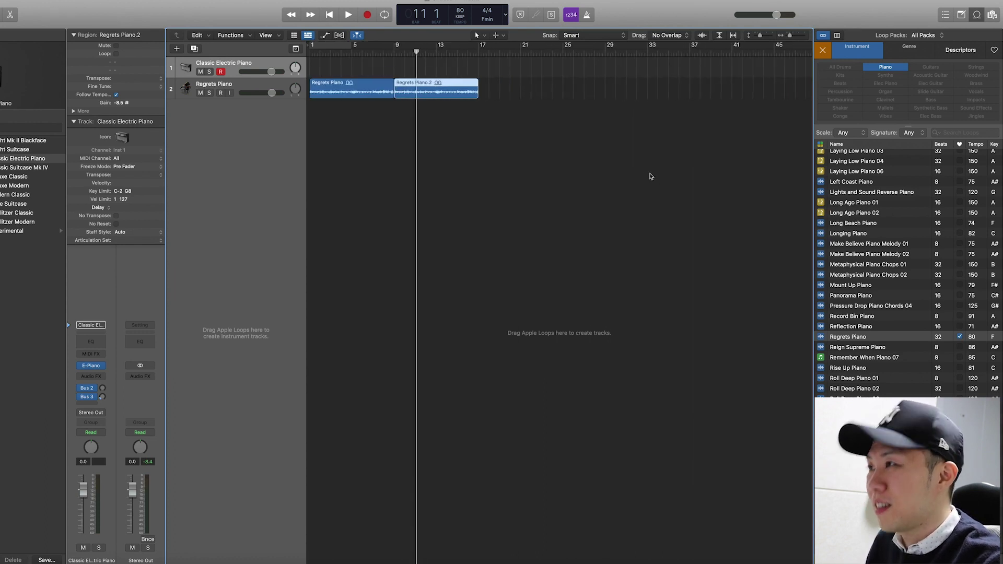
pyautogui.press('super+r')
pyautogui.press('super+r')
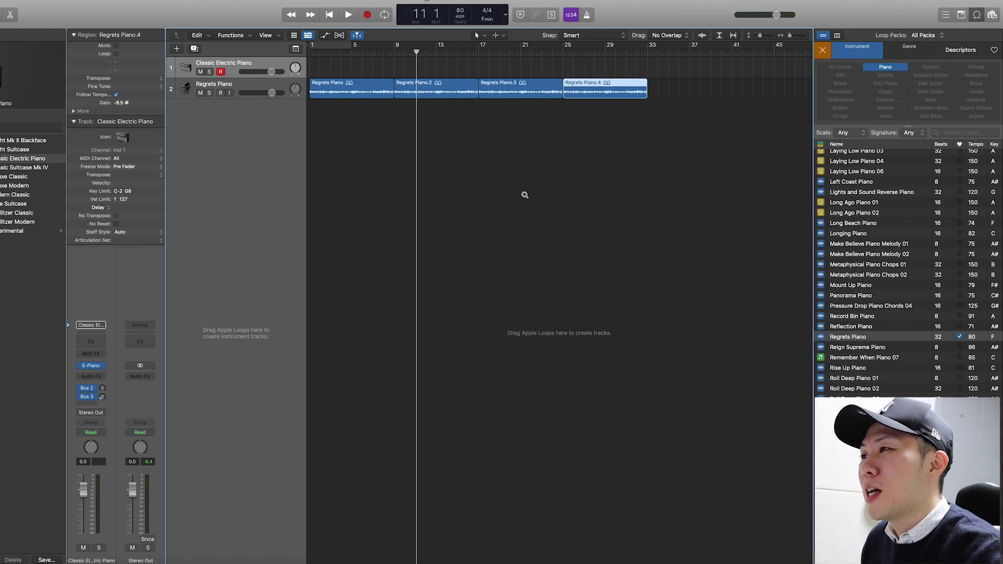
# Examine the four consecutive Regrets Piano regions at different horizontal and vertical zoom levels.
pyautogui.hscroll(5, 524, 195)
pyautogui.hscroll(-5, 523, 195)
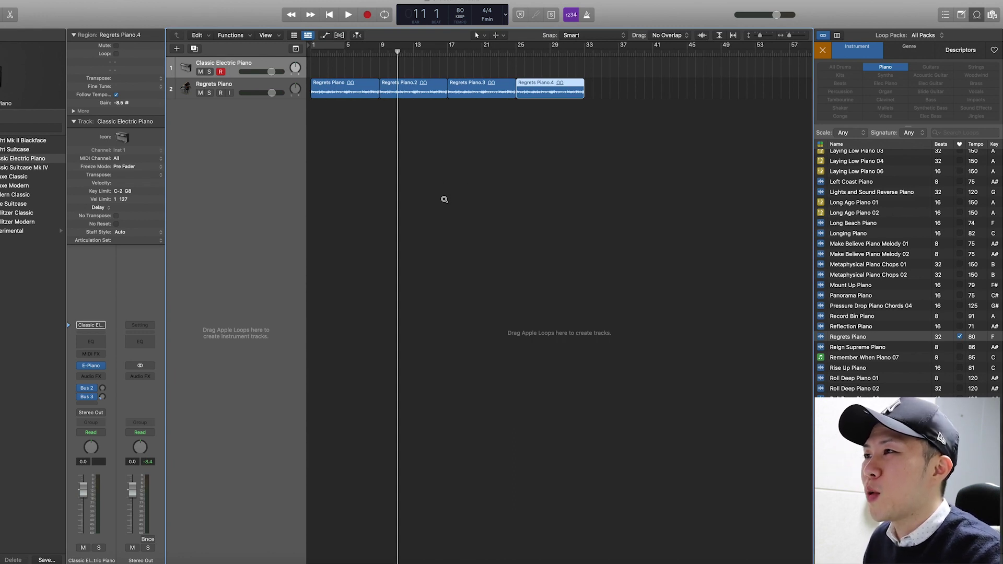
pyautogui.scroll(6, 444, 199)
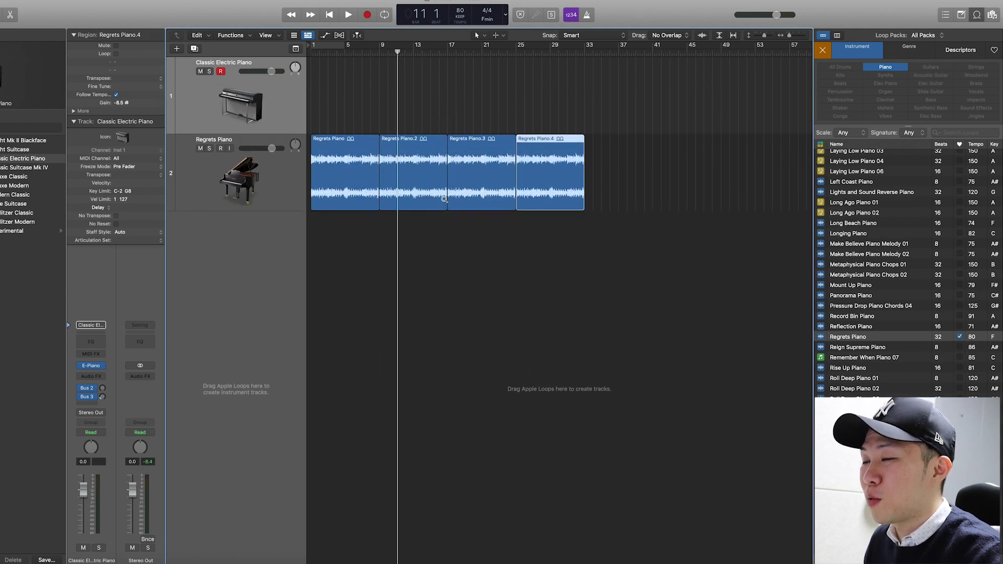
pyautogui.scroll(-6, 444, 199)
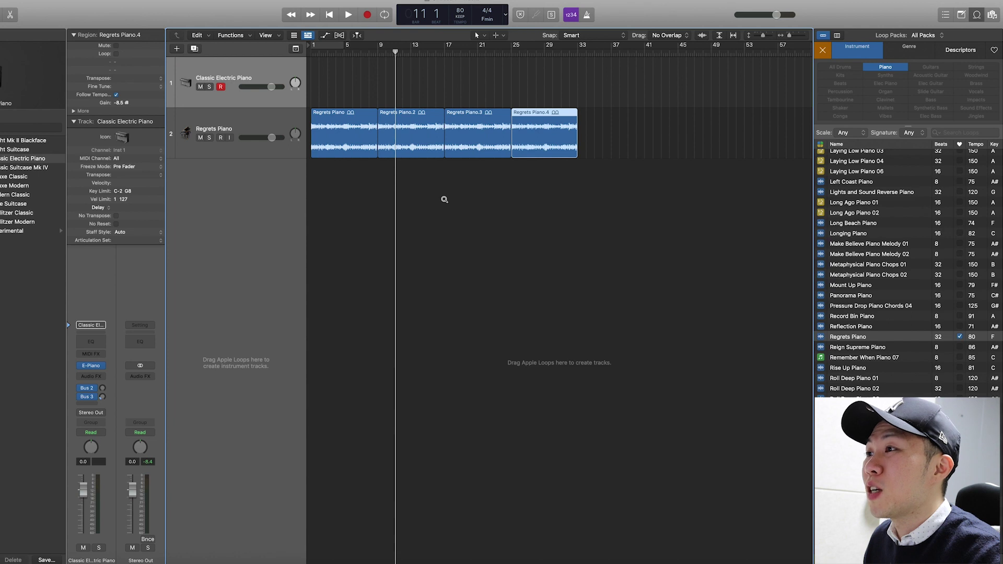
pyautogui.scroll(8, 445, 199)
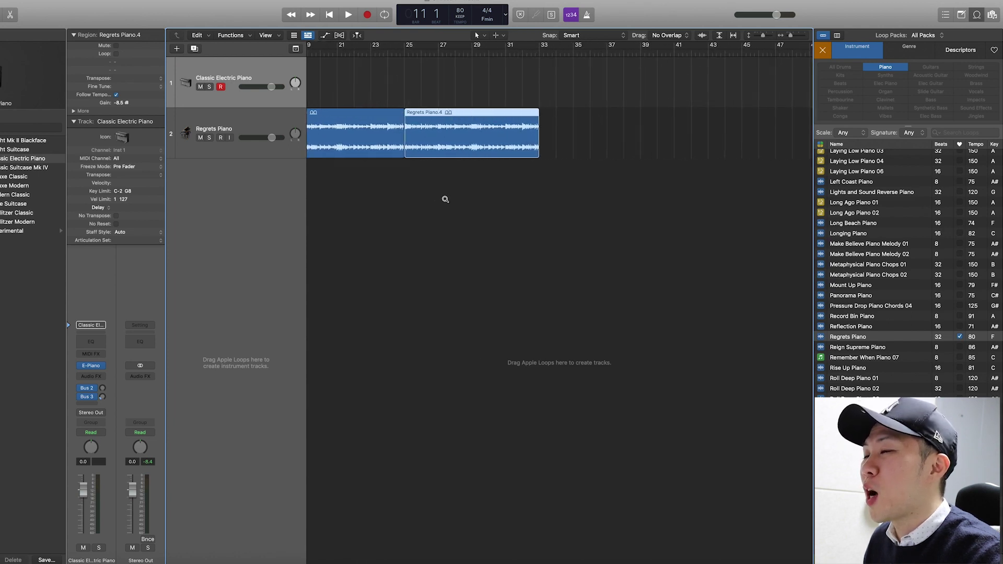
pyautogui.scroll(-4, 447, 199)
pyautogui.scroll(5, 447, 199)
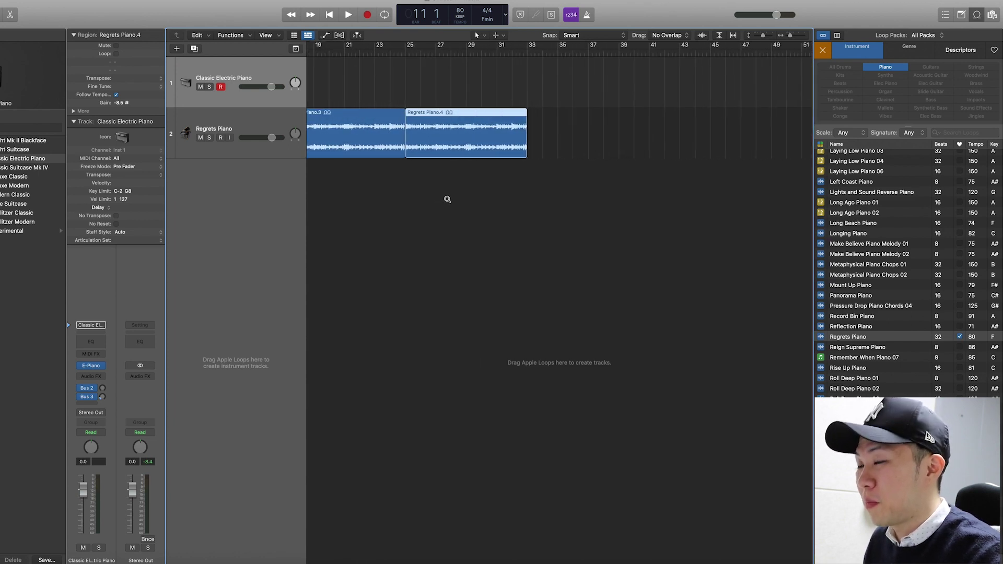
pyautogui.scroll(-4, 448, 199)
pyautogui.scroll(-2, 447, 199)
pyautogui.scroll(6, 448, 199)
pyautogui.hscroll(1, 448, 202)
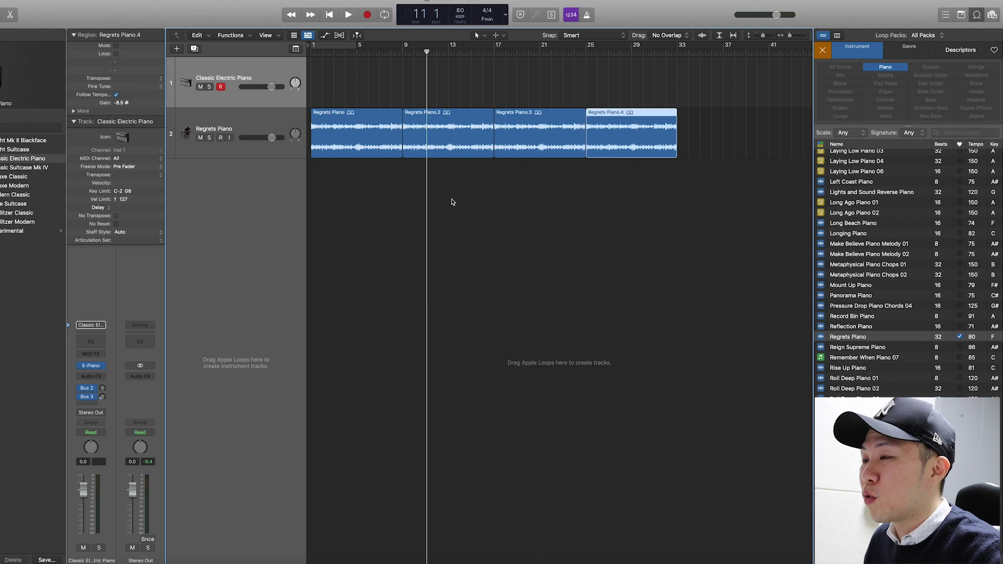
pyautogui.keyDown('ctrl'); pyautogui.keyDown('alt'); pyautogui.click(452, 199); pyautogui.keyUp('alt'); pyautogui.keyUp('ctrl')
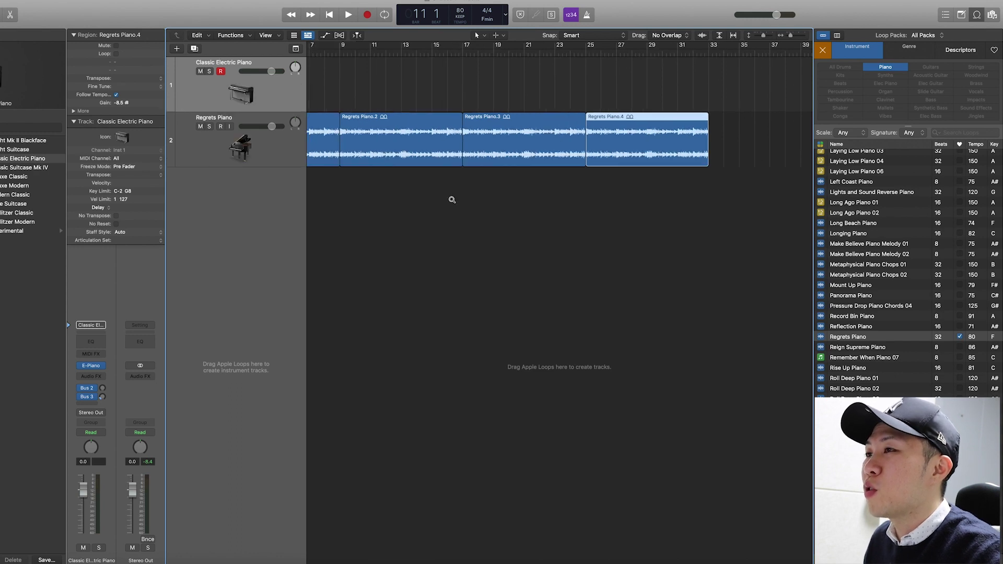
pyautogui.keyDown('ctrl'); pyautogui.keyDown('alt'); pyautogui.click(452, 199); pyautogui.keyUp('alt'); pyautogui.keyUp('ctrl')
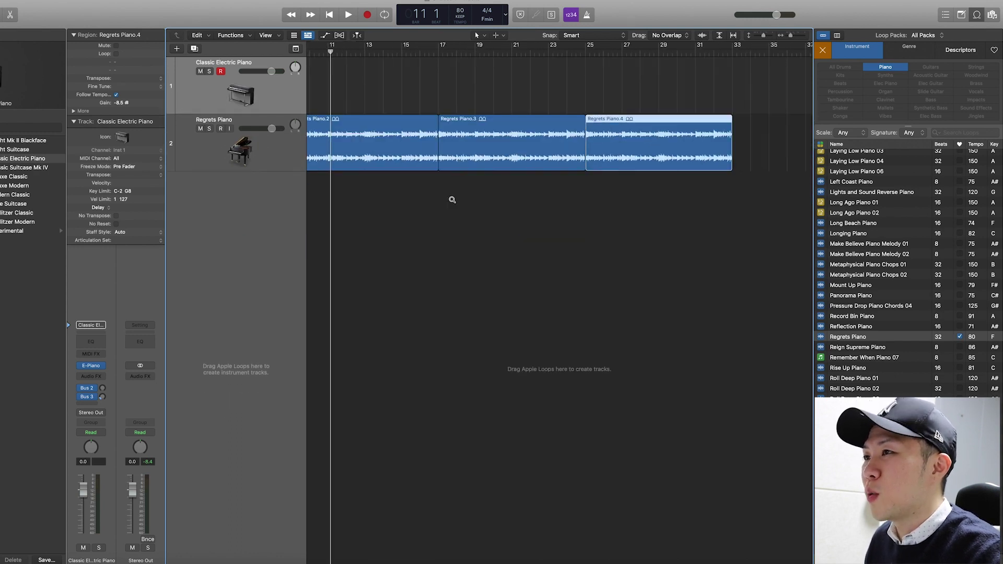
pyautogui.keyDown('ctrl'); pyautogui.keyDown('alt'); pyautogui.click(452, 200); pyautogui.keyUp('alt'); pyautogui.keyUp('ctrl')
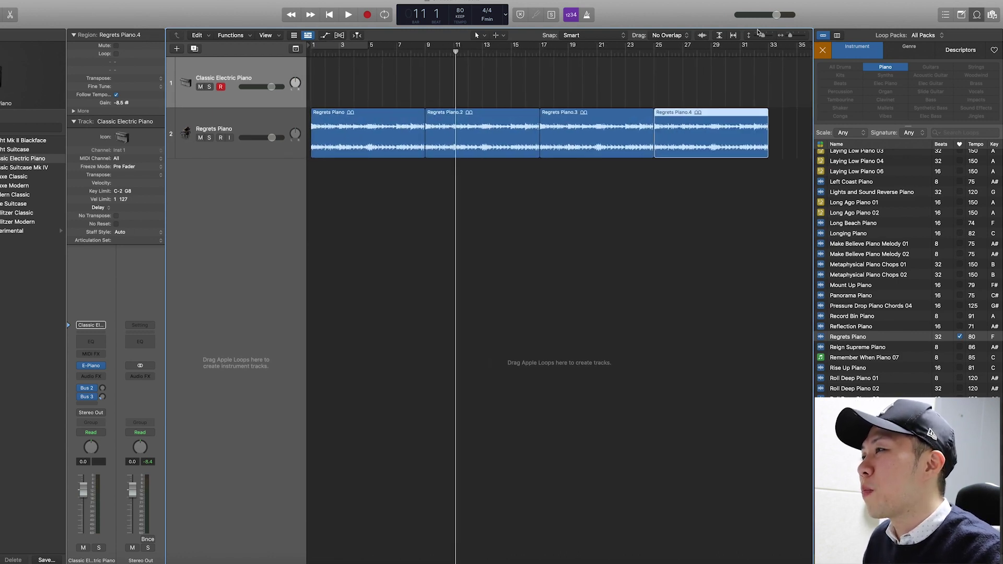
pyautogui.moveTo(764, 39); pyautogui.dragTo(791, 37)
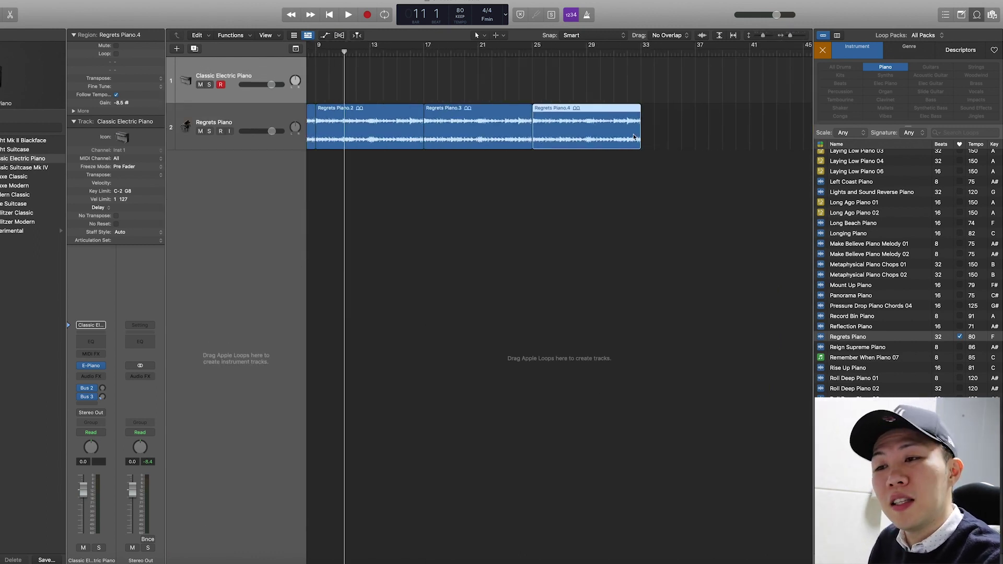
pyautogui.hscroll(-5, 763, 129)
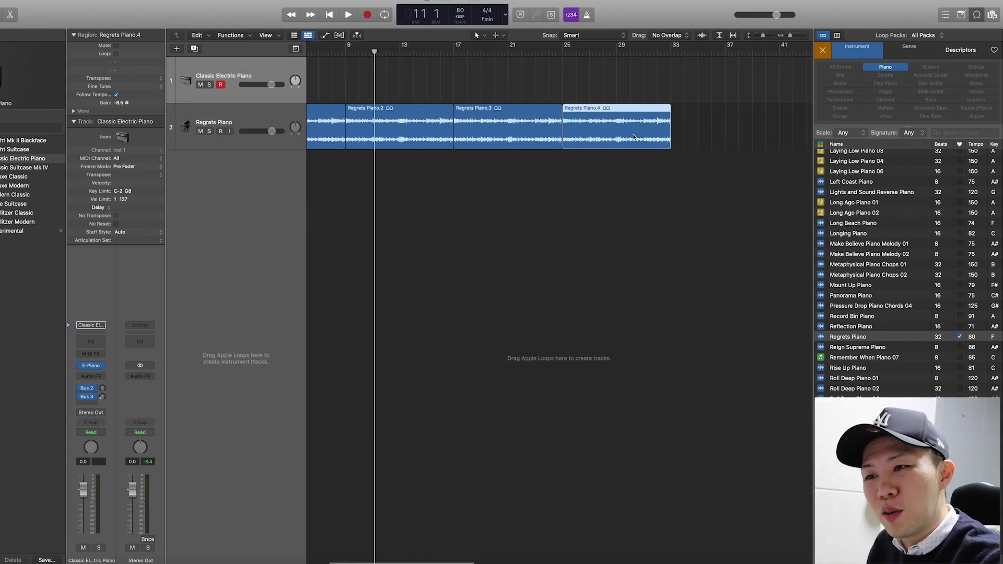
# Replace the Piano instrument filter with All Drums within the Hip Hop genre in the loop browser.
pyautogui.click(918, 46)
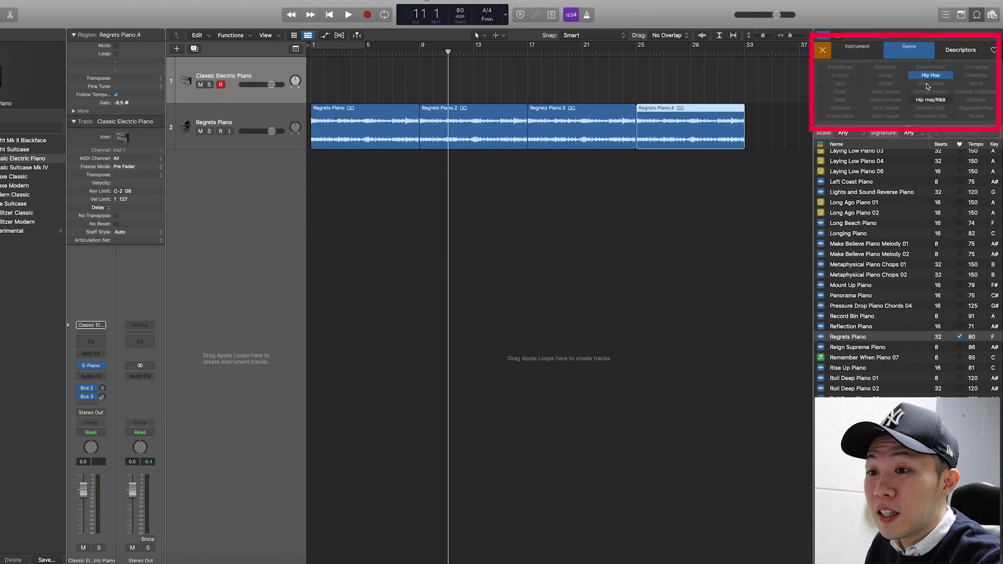
pyautogui.click(866, 52)
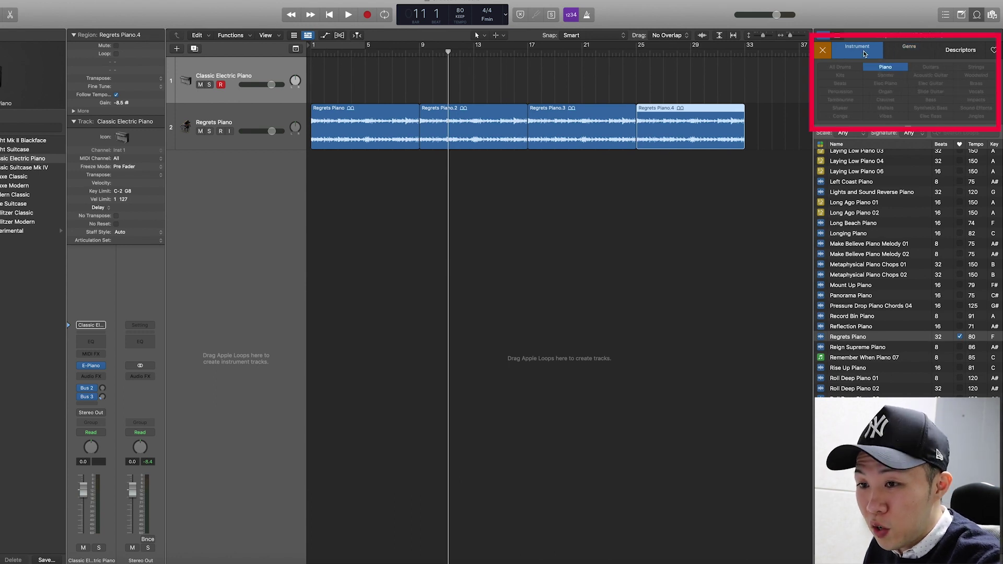
pyautogui.click(891, 69)
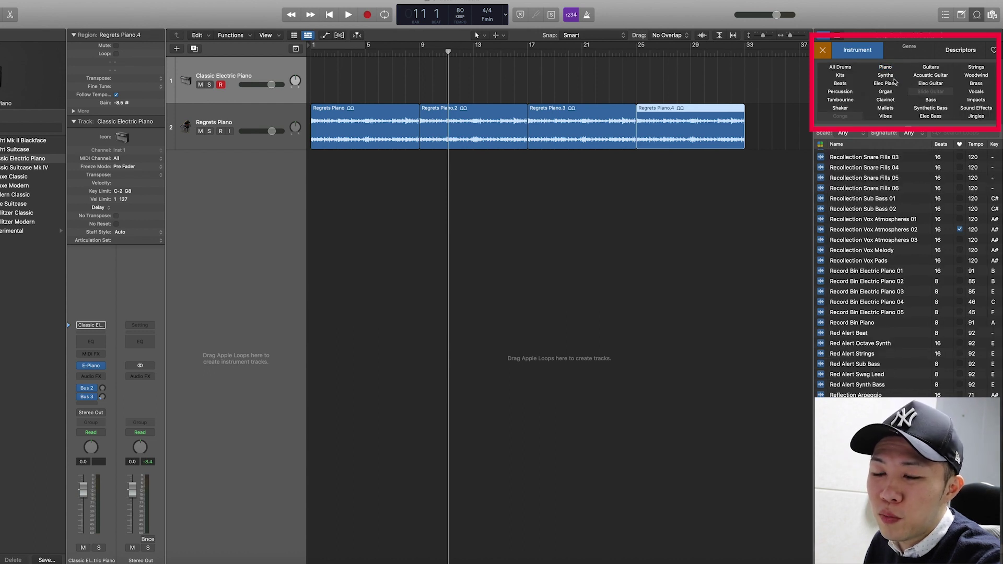
pyautogui.click(843, 68)
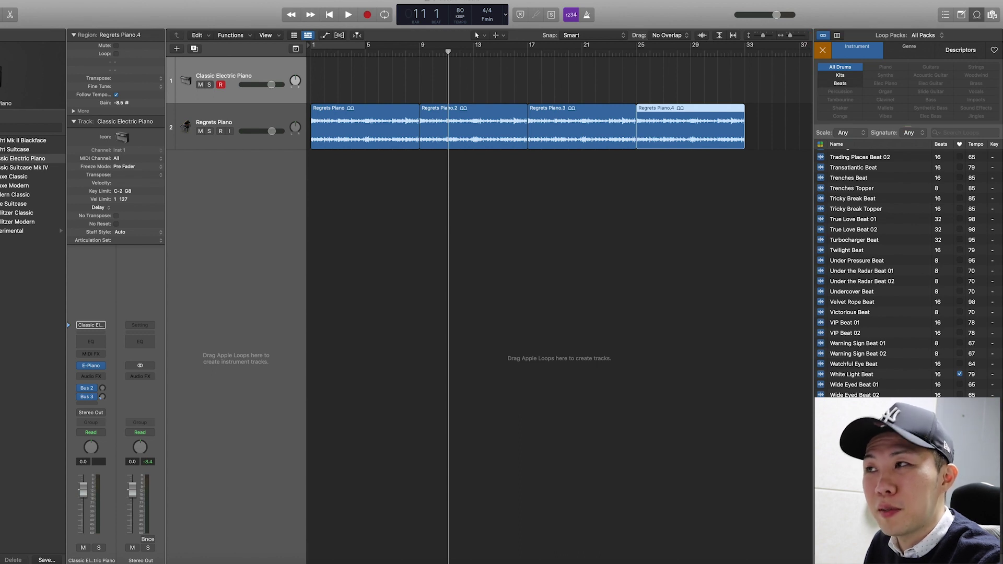
# Browse the hip hop drum loops and audition Stomping Ground Beat.
pyautogui.click(855, 252)
pyautogui.scroll(5, 855, 254)
pyautogui.scroll(10, 854, 254)
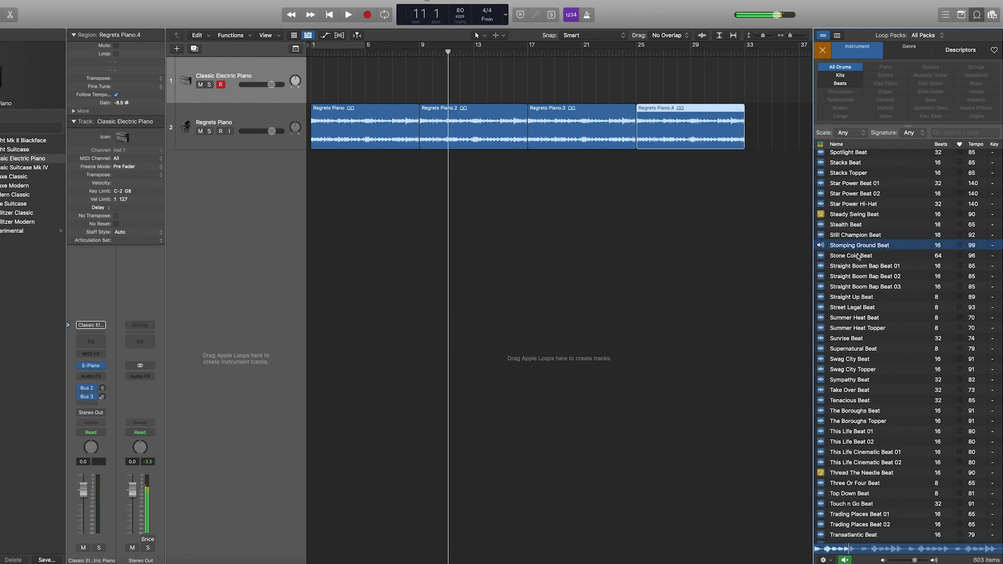
# Browse further through the hip hop drum loops, auditioning Shimmer Beat 01 and Undercover Beat.
pyautogui.scroll(15, 859, 256)
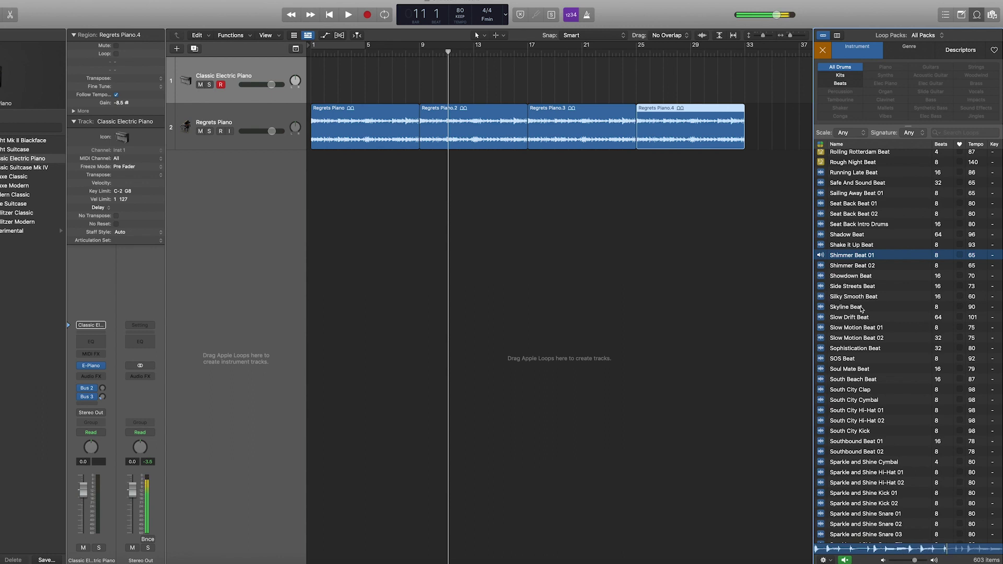
pyautogui.scroll(-20, 861, 309)
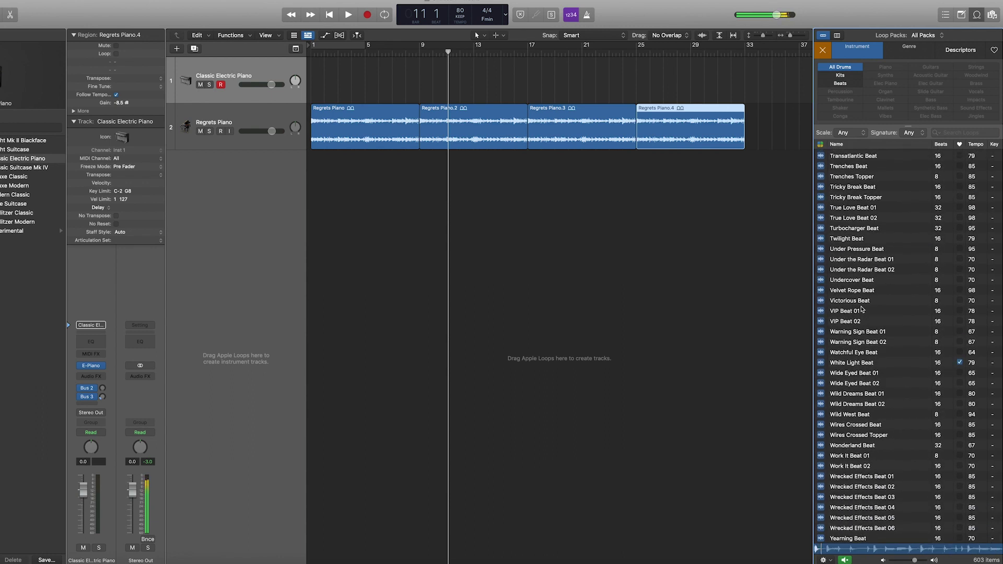
pyautogui.scroll(2, 861, 308)
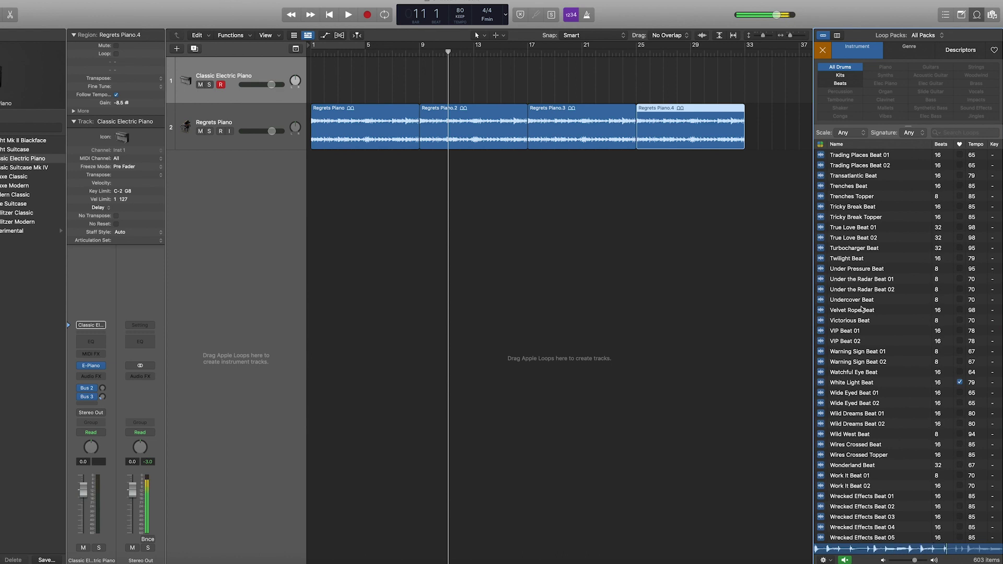
pyautogui.click(865, 301)
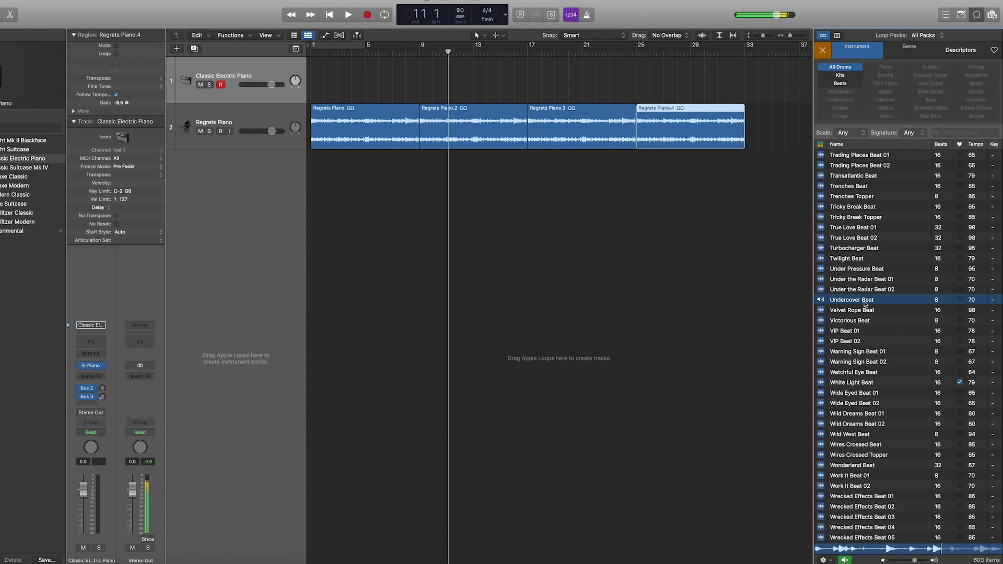
pyautogui.click(865, 304)
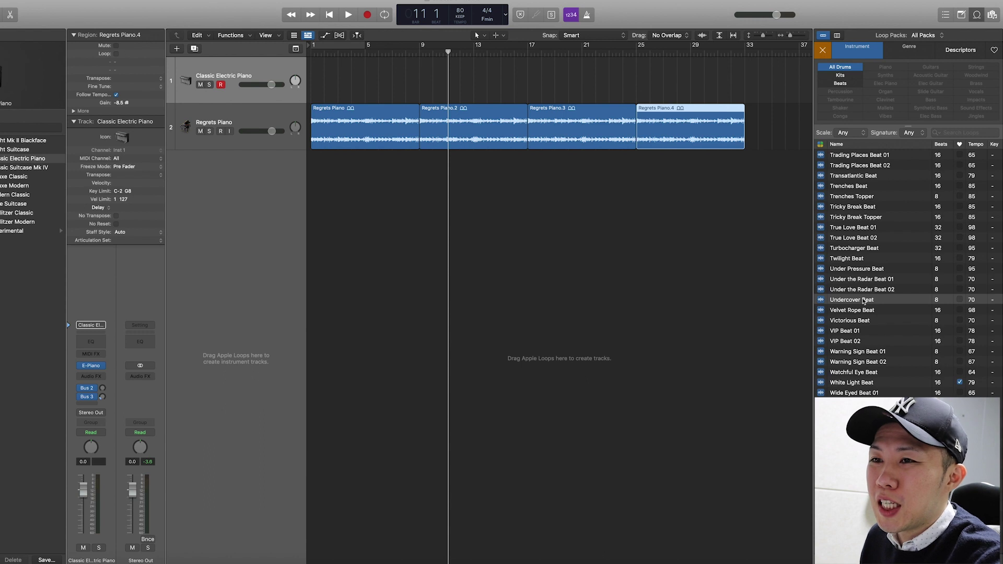
# Place Undercover Beat on a new track at bar 5 and repeat it back to back up to bar 33.
pyautogui.moveTo(731, 294); pyautogui.dragTo(365, 232)
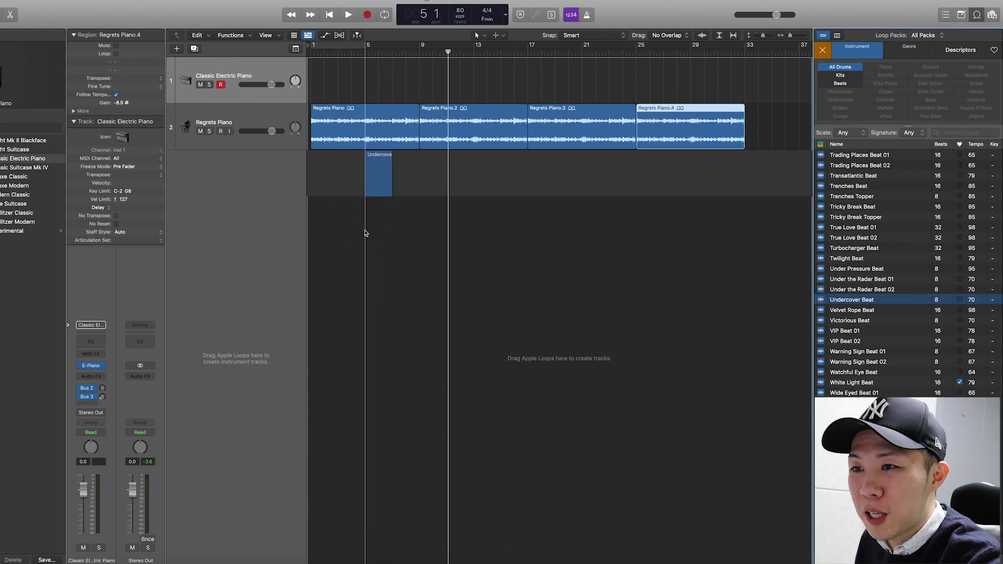
pyautogui.click(381, 179)
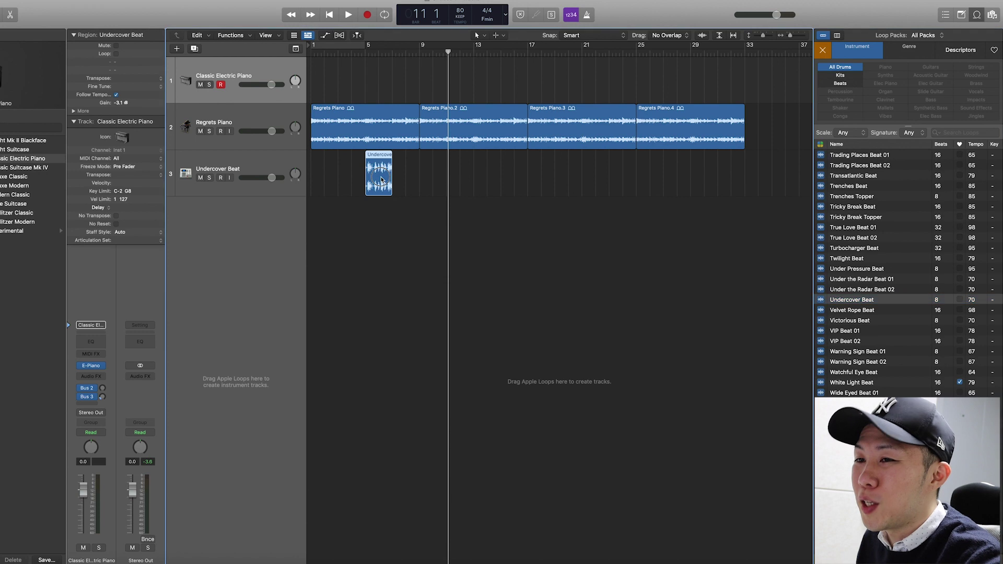
pyautogui.press('super+r')
pyautogui.press('super+r')
pyautogui.press('super+r')
pyautogui.press('super+r')
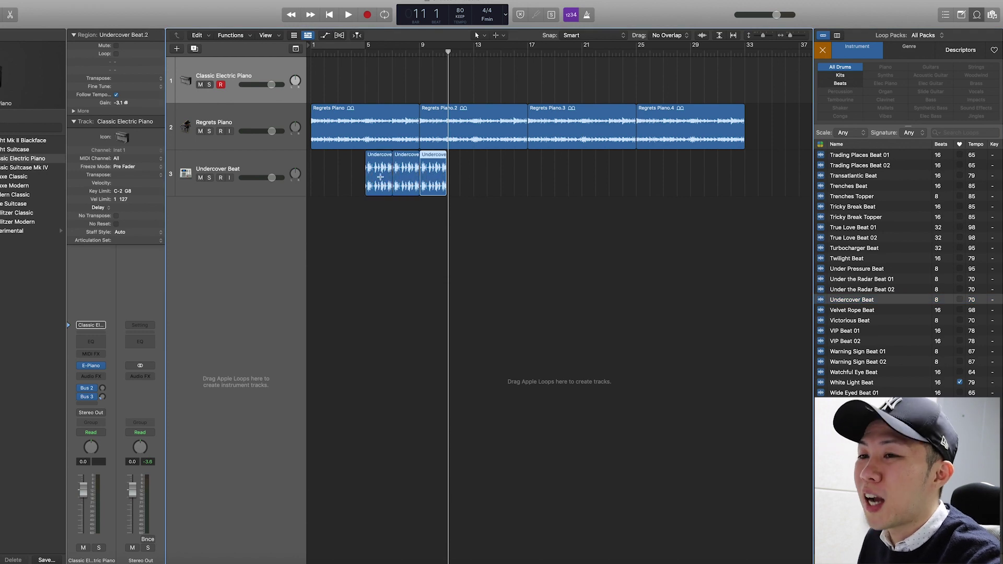
pyautogui.press('super+r')
pyautogui.press('super+r')
pyautogui.press('super+r')
pyautogui.press('super+r')
pyautogui.press('super+r')
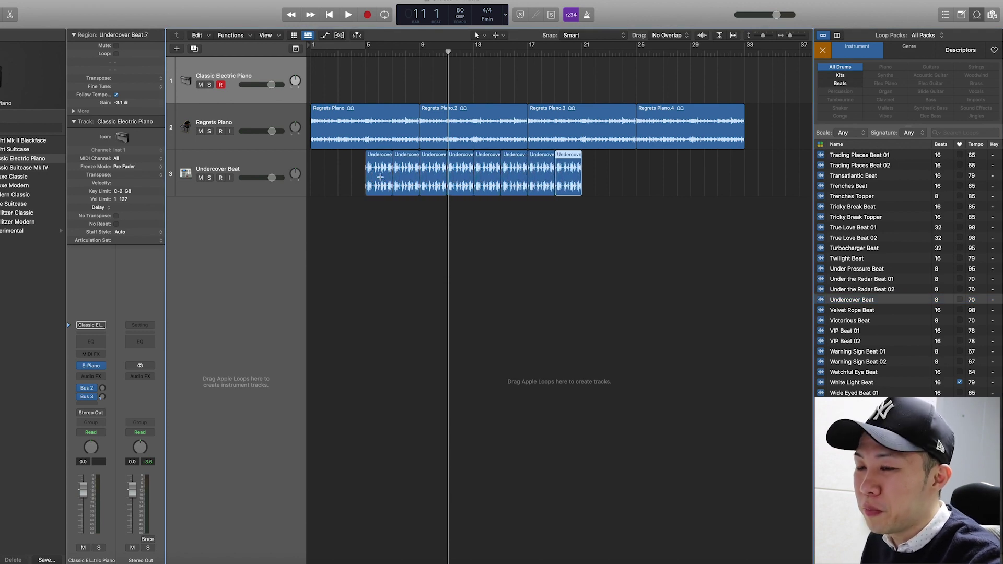
pyautogui.press('super+r')
pyautogui.press('super+r')
pyautogui.press('super+r')
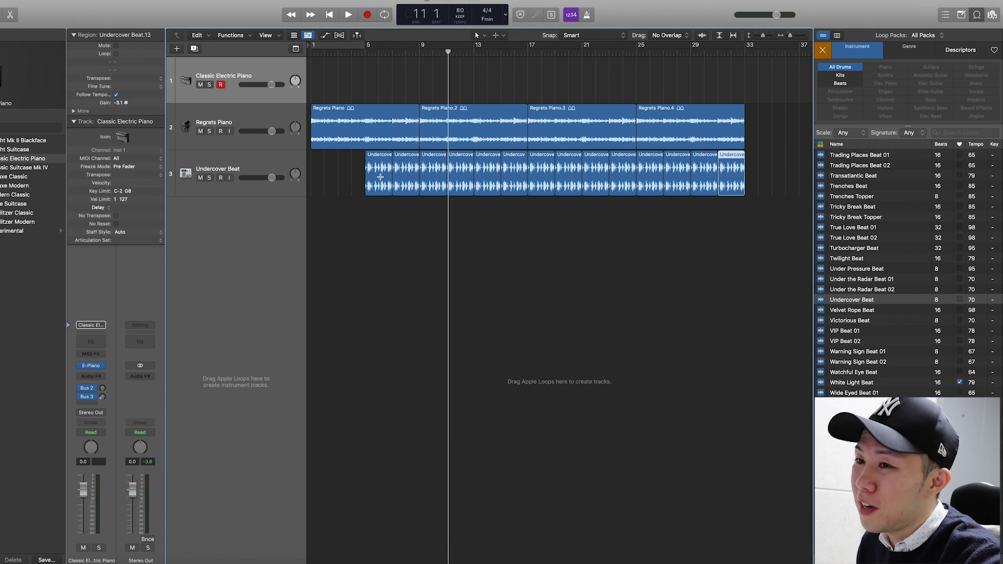
# Play the piano and drum arrangement from bar 1 through to its end, and stop playback.
pyautogui.press('Return')
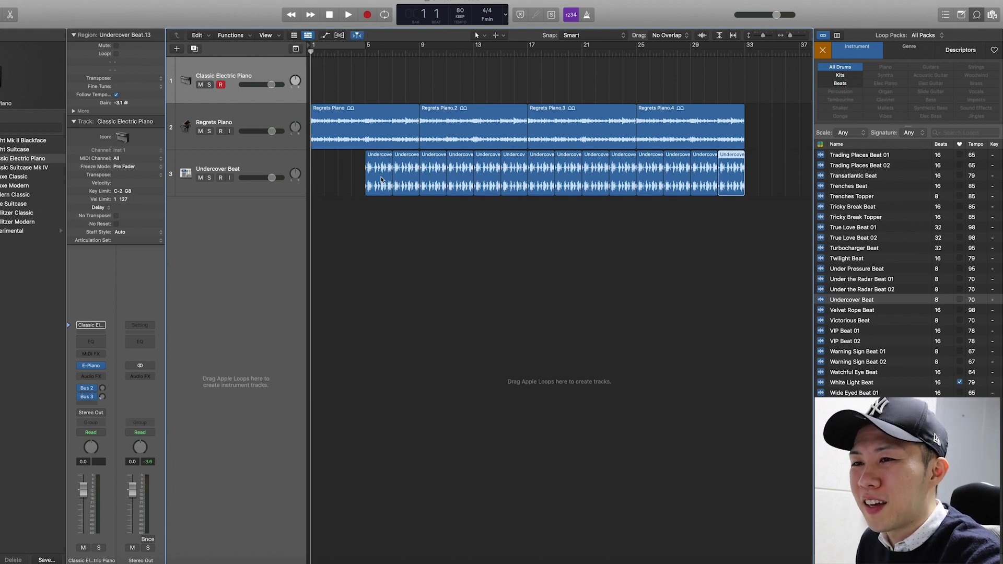
pyautogui.press('space')
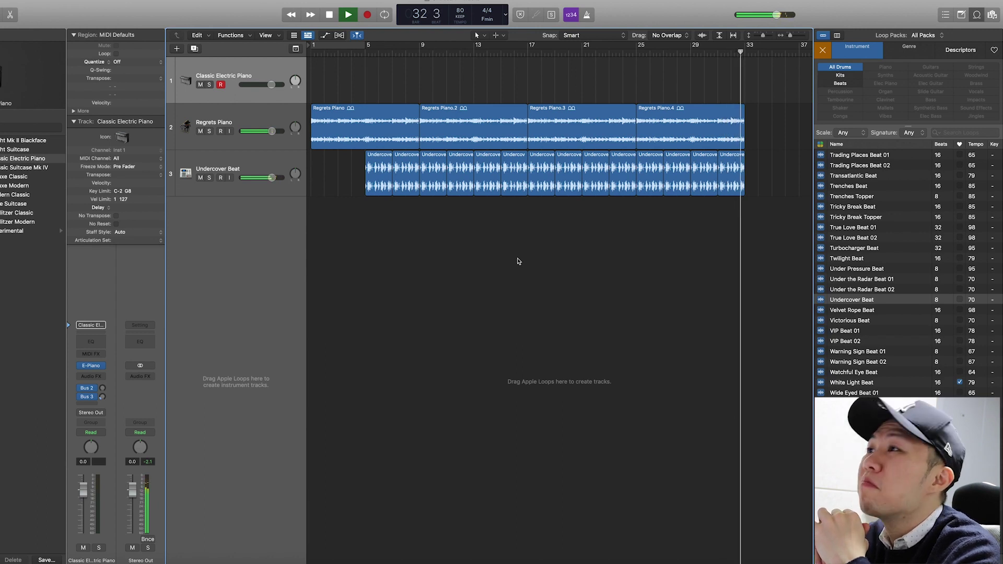
pyautogui.press('space')
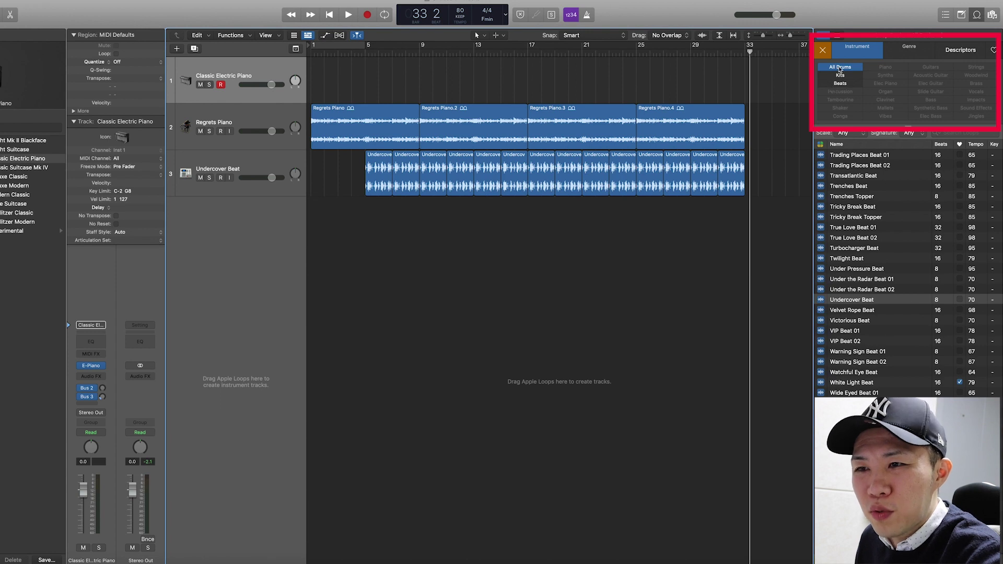
# Replace the All Drums filter with Bass and audition Supernatural Bass, Touch n Go Bass and Turbocharger Sub Bass.
pyautogui.click(839, 67)
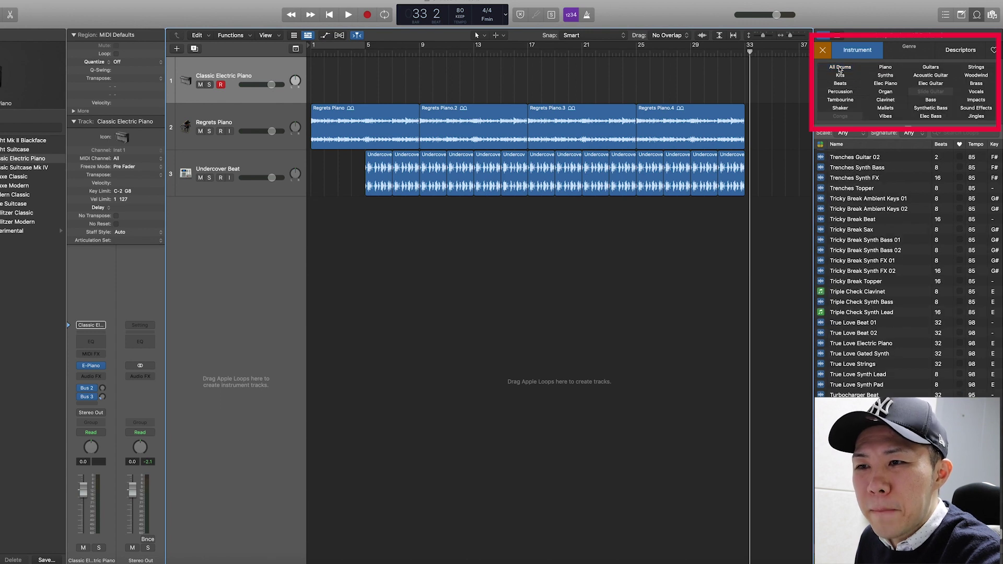
pyautogui.click(932, 100)
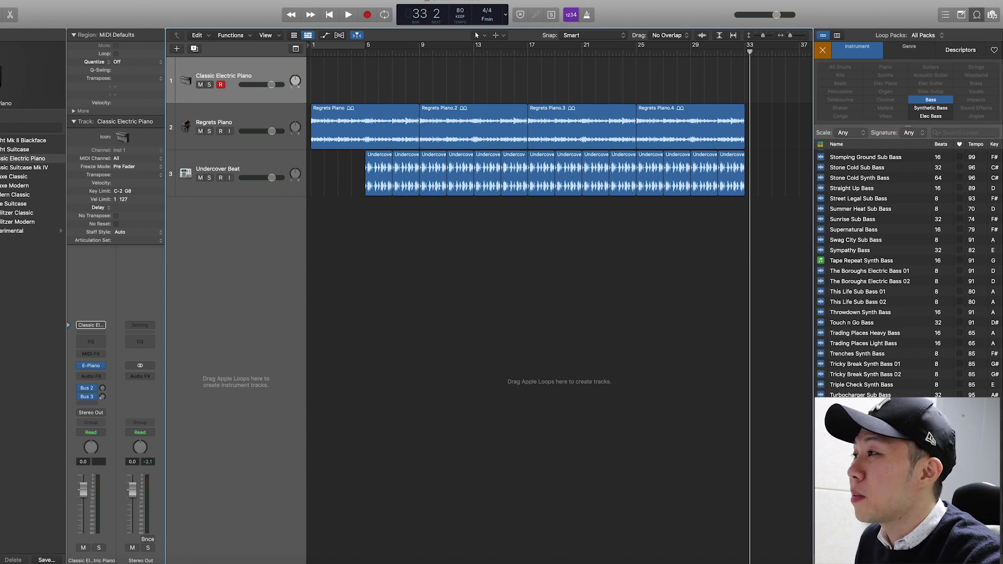
pyautogui.click(848, 231)
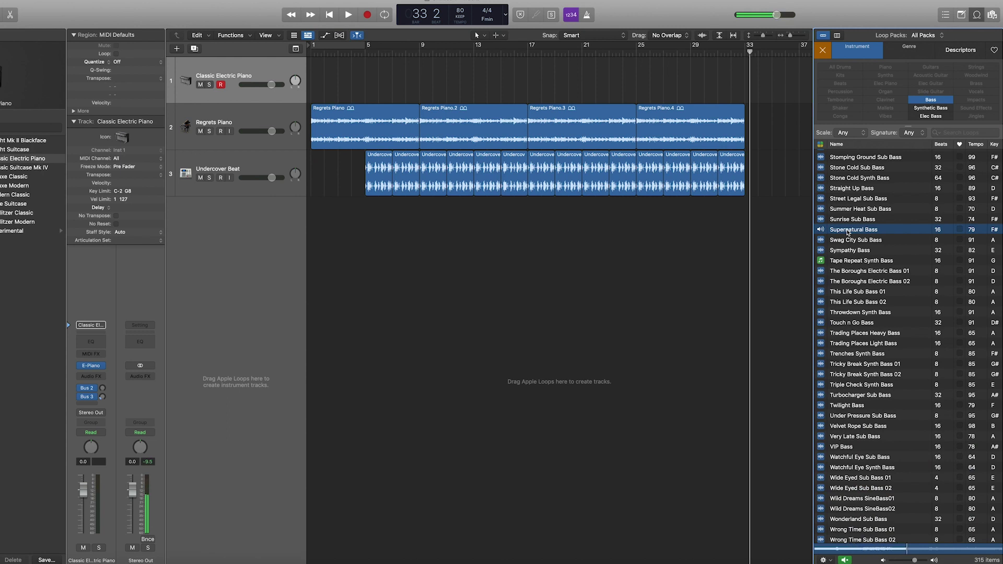
pyautogui.click(857, 324)
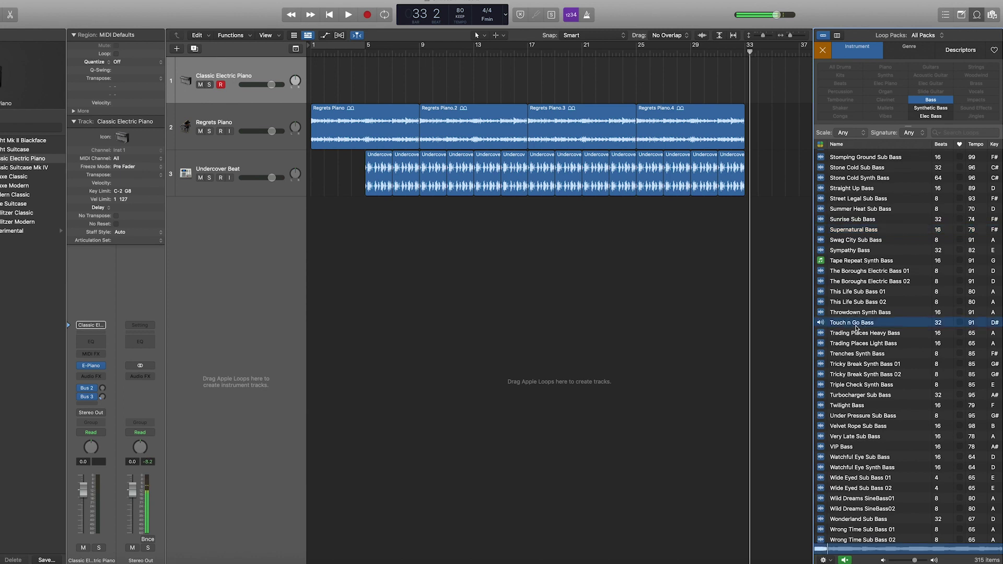
pyautogui.click(864, 396)
# Audition Slow Drift Sub Bass, SOS Sub Bass and Rivals Buzz Synth from earlier in the bass loop list.
pyautogui.scroll(10, 864, 400)
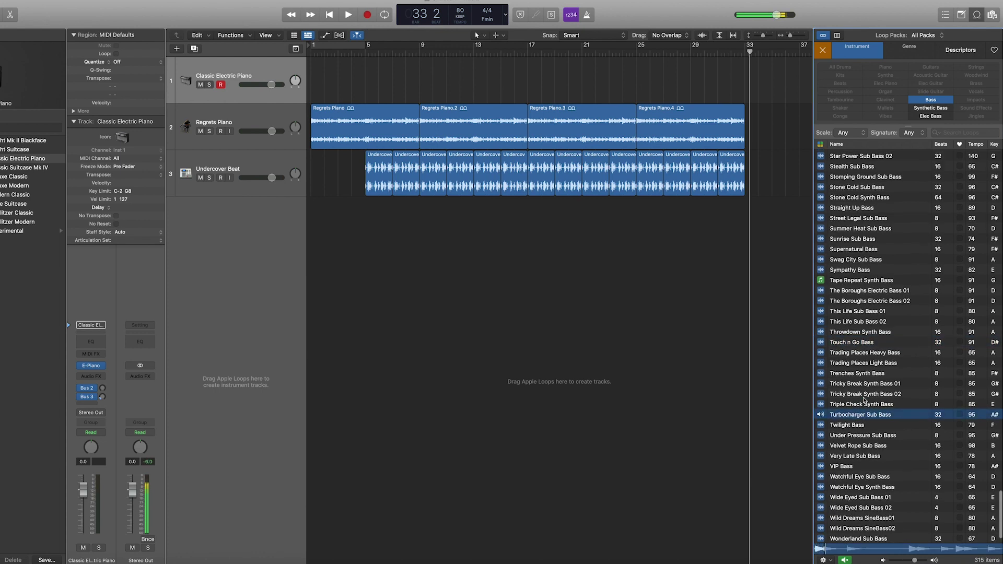
pyautogui.scroll(2, 865, 400)
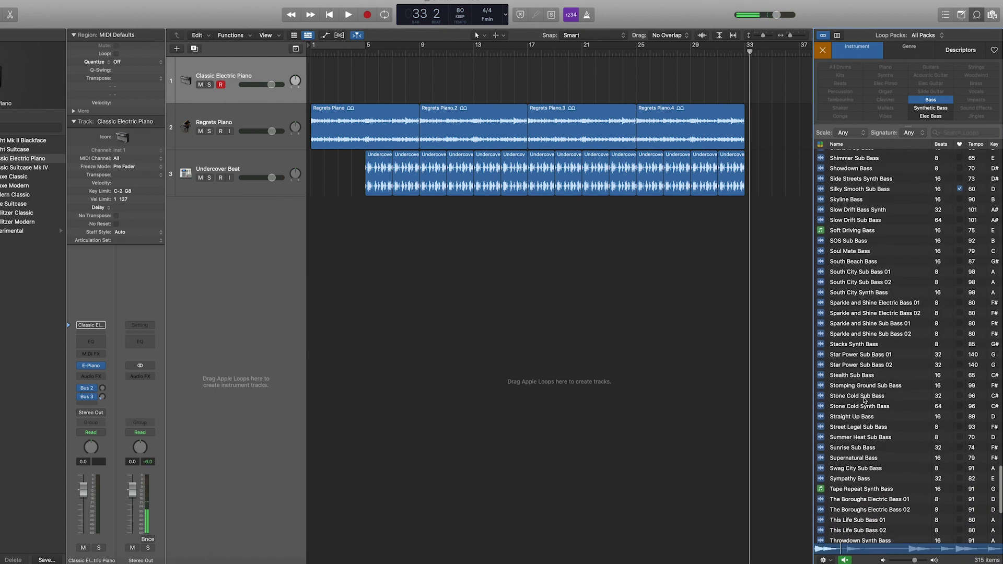
pyautogui.click(852, 225)
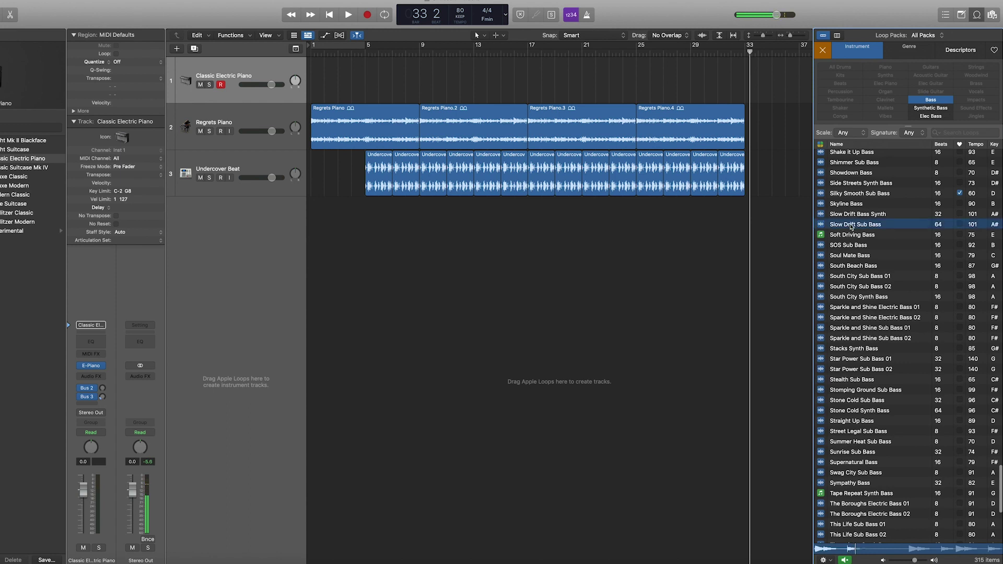
pyautogui.click(849, 246)
pyautogui.scroll(6, 851, 256)
pyautogui.scroll(2, 856, 263)
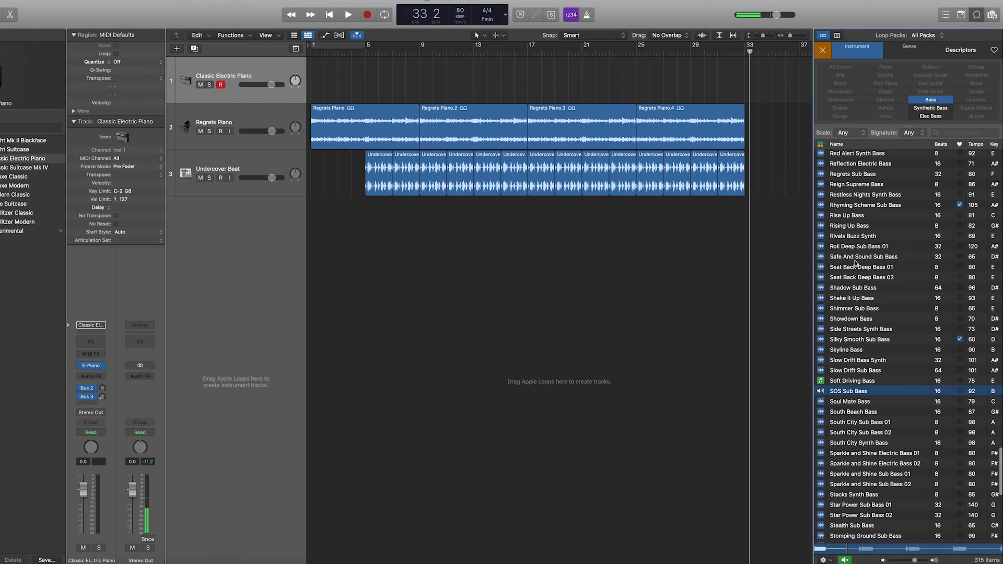
pyautogui.click(854, 236)
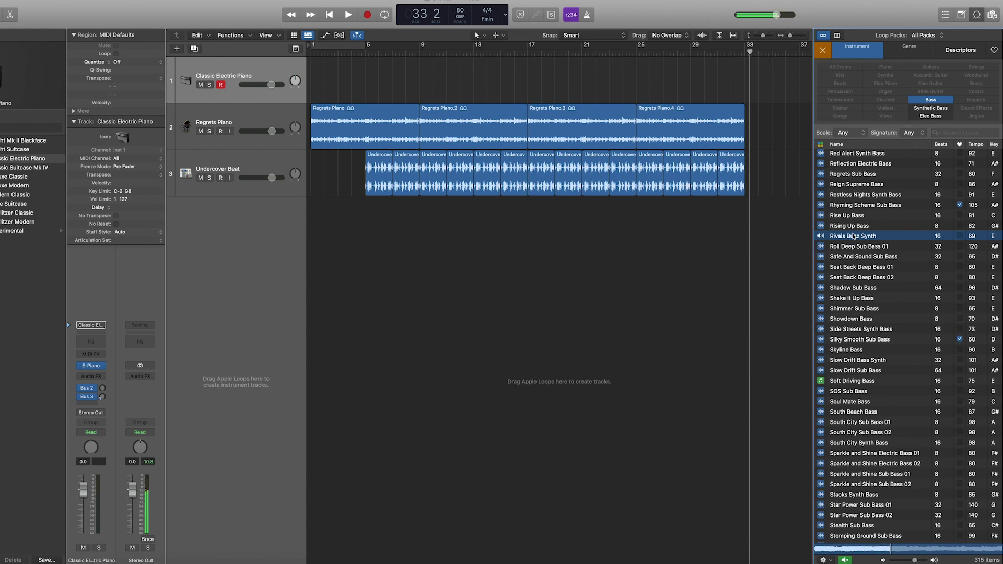
# Audition the Shake it Up Bass loop and stop its preview.
pyautogui.scroll(-1, 874, 300)
pyautogui.click(866, 296)
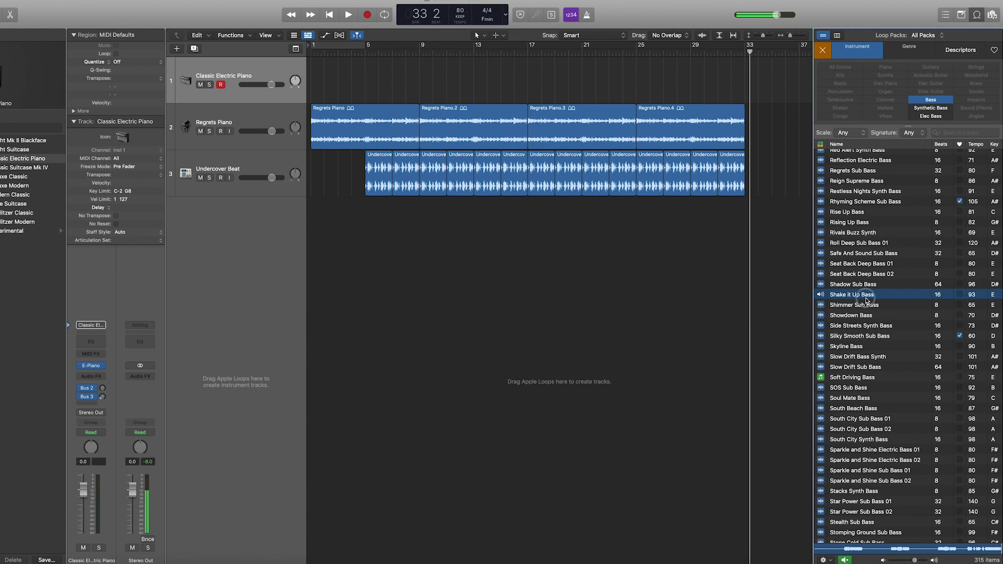
pyautogui.click(865, 296)
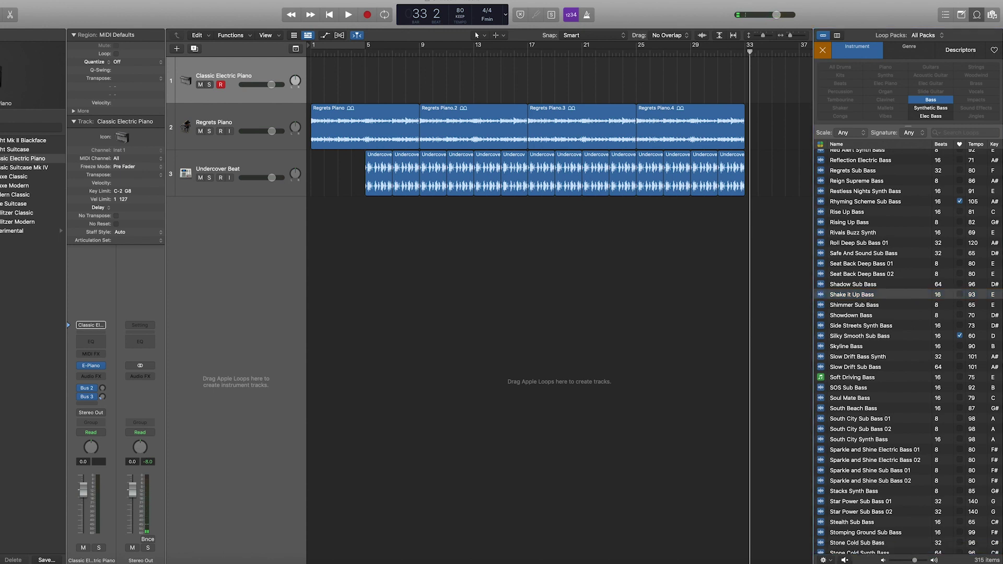
# Place Shake it Up Bass on a new track at bar 17 and repeat it three times, up to bar 33.
pyautogui.click(862, 295)
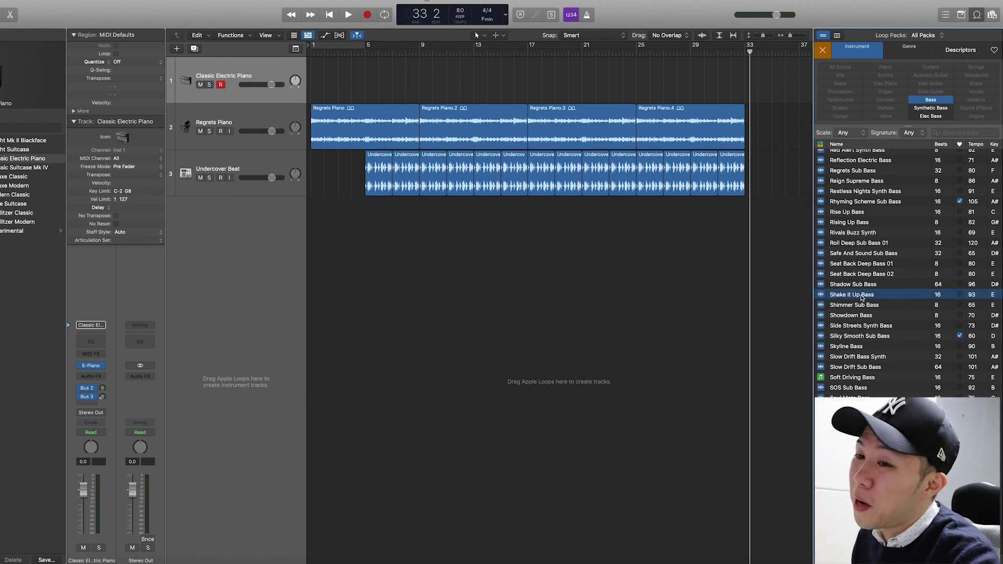
pyautogui.moveTo(861, 297); pyautogui.dragTo(527, 236)
pyautogui.press('super+r')
pyautogui.press('super+r')
pyautogui.press('super+r')
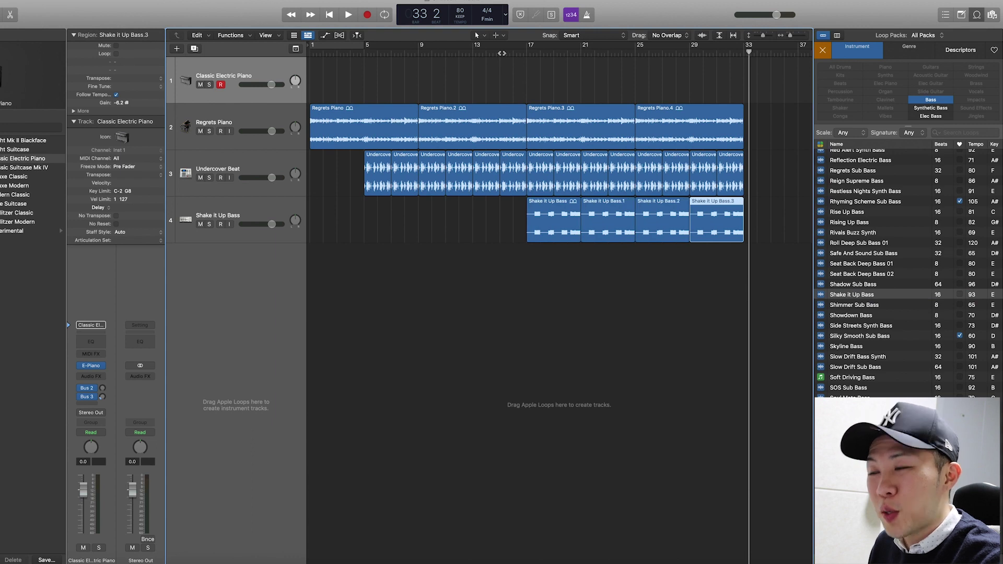
# Listen to the arrangement with the new bass from around bar 15, and replay it from the beginning.
pyautogui.doubleClick(502, 53)
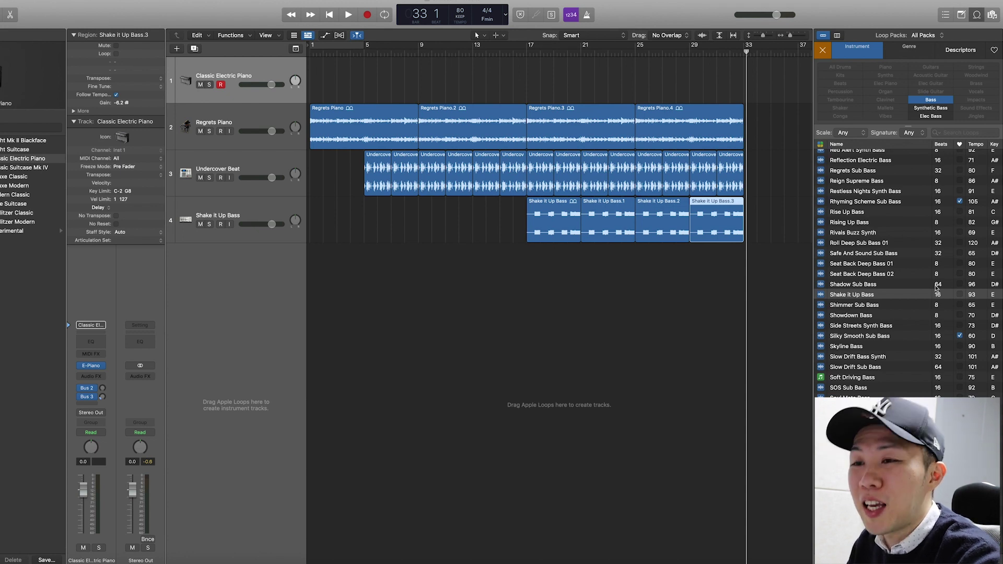
pyautogui.click(764, 293)
pyautogui.press('Return')
pyautogui.press('space')
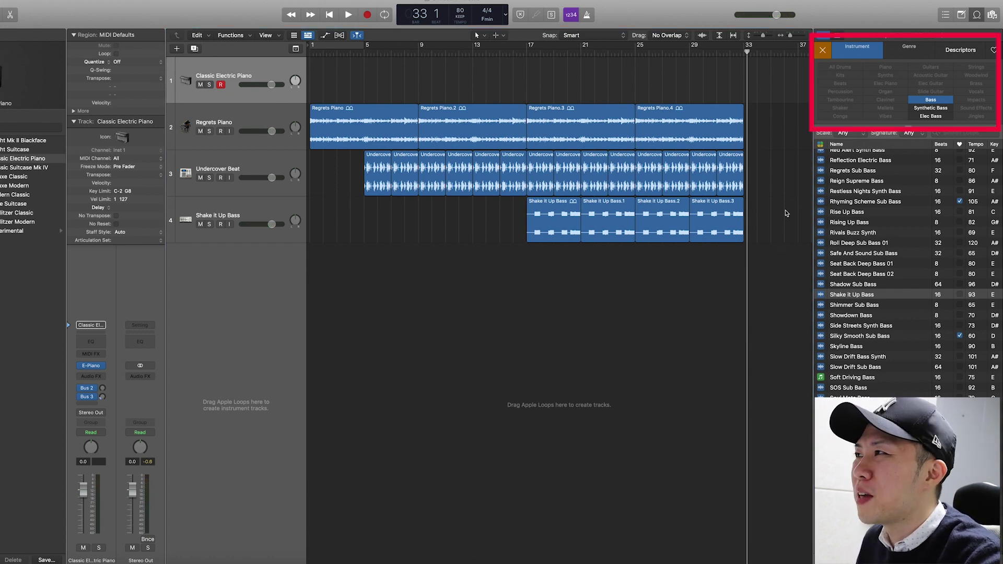
# Replace the Bass filter with Organ and audition Half Court Keys, Chronicles Organ, Back in the Day Organ, Ones and Twos Organ 02 and Pumped Up Organ 01.
pyautogui.click(928, 104)
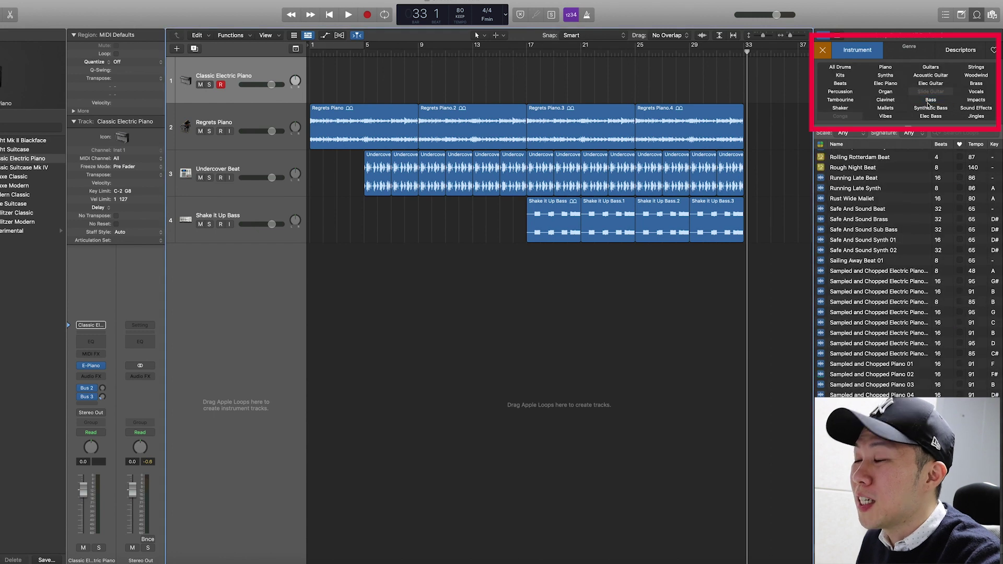
pyautogui.click(888, 93)
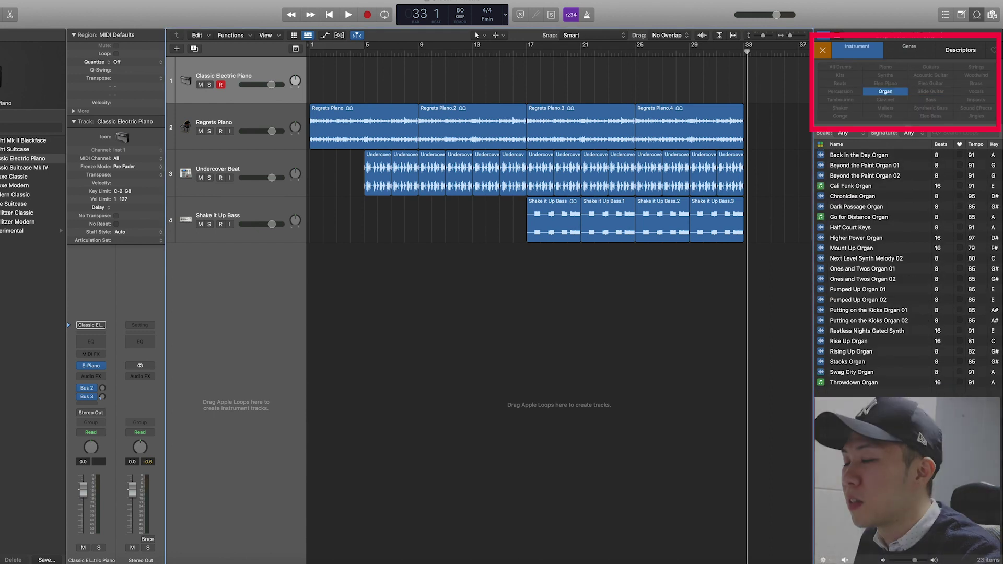
pyautogui.click(866, 228)
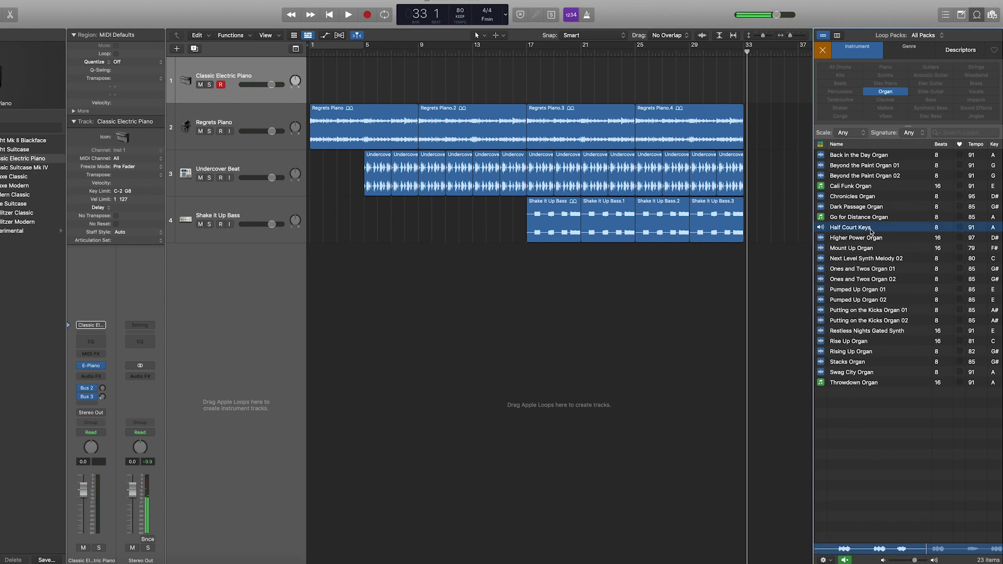
pyautogui.click(856, 197)
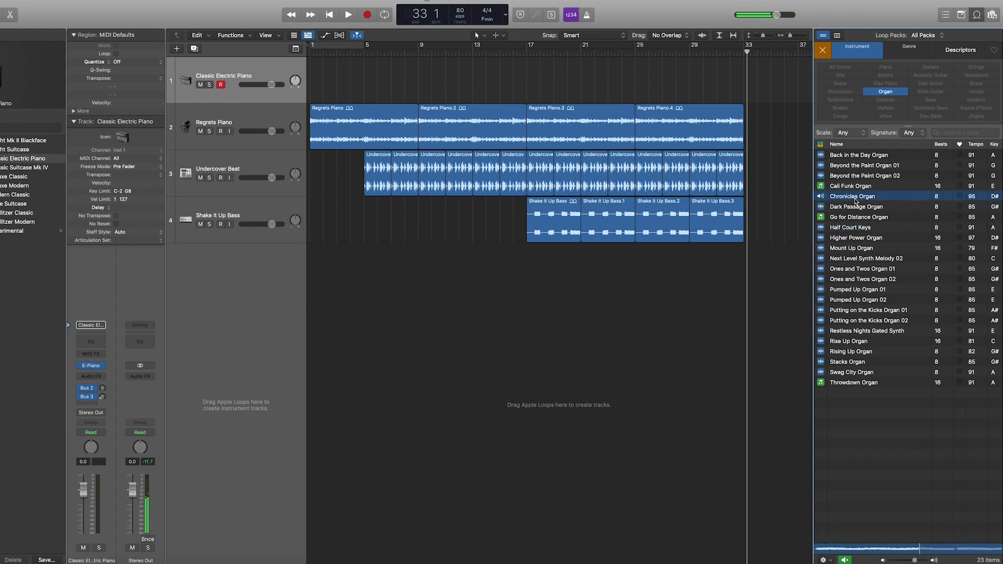
pyautogui.click(860, 156)
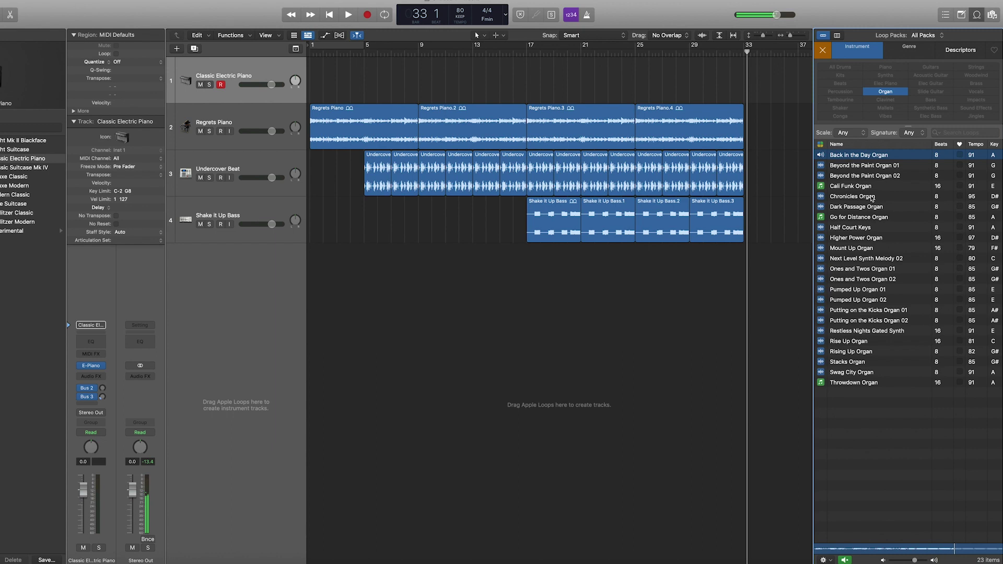
pyautogui.click(853, 279)
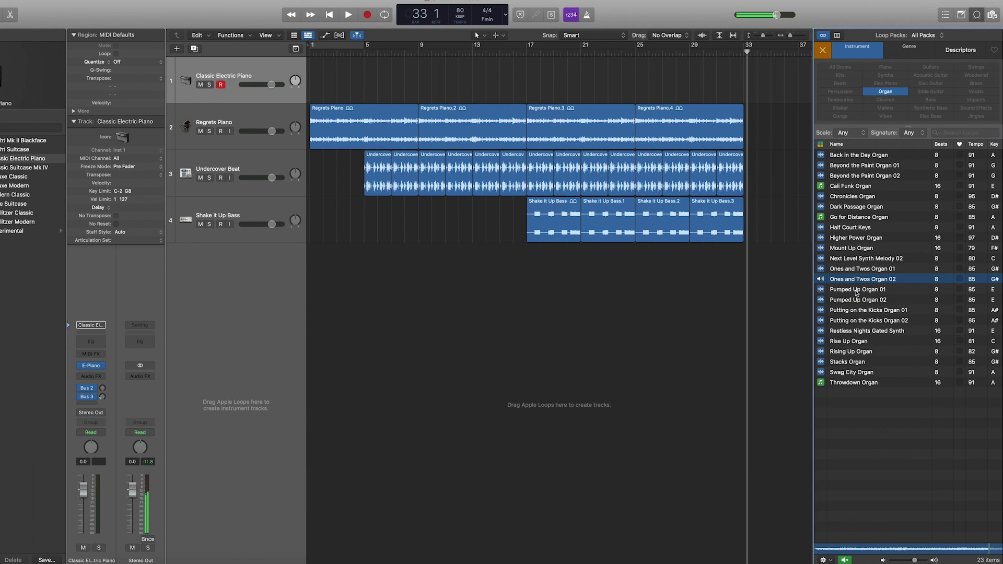
pyautogui.click(856, 290)
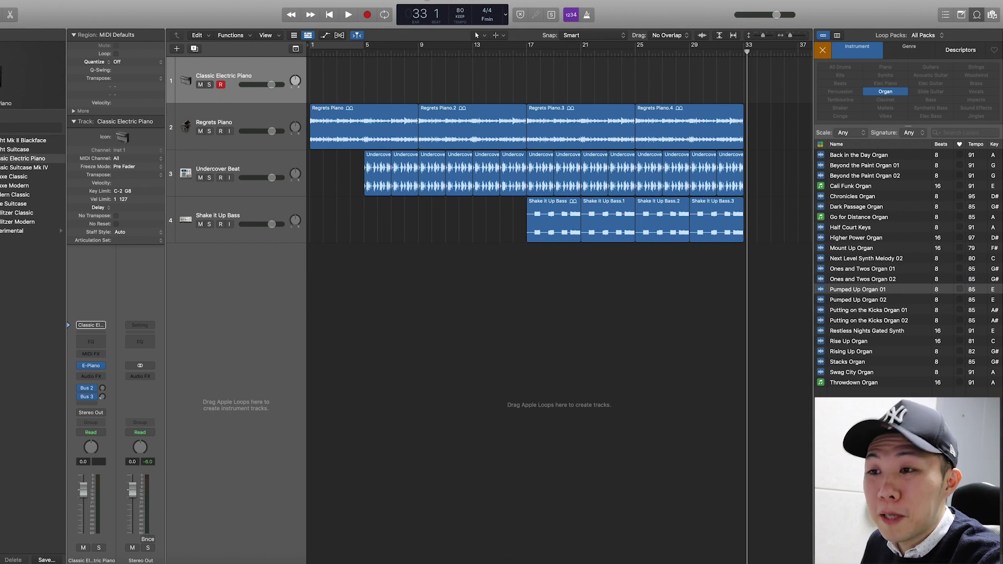
# Place Pumped Up Organ 01 on a new track at bar 9, and copy it to bars 13, 17, 21, 25 and 29 during playback.
pyautogui.click(795, 317)
pyautogui.moveTo(869, 291); pyautogui.dragTo(420, 264)
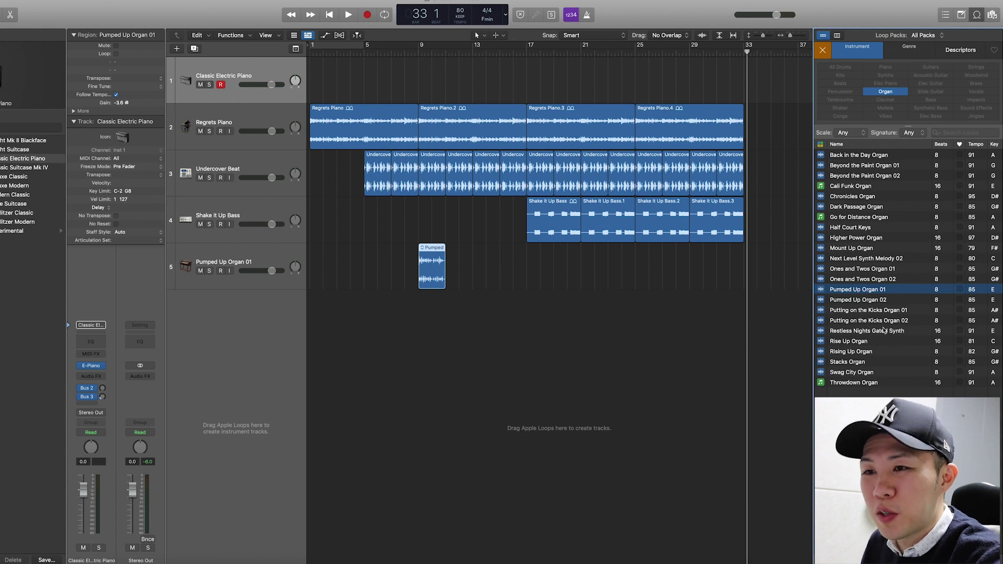
pyautogui.press('space')
pyautogui.click(751, 376)
pyautogui.press('space')
pyautogui.press('Return')
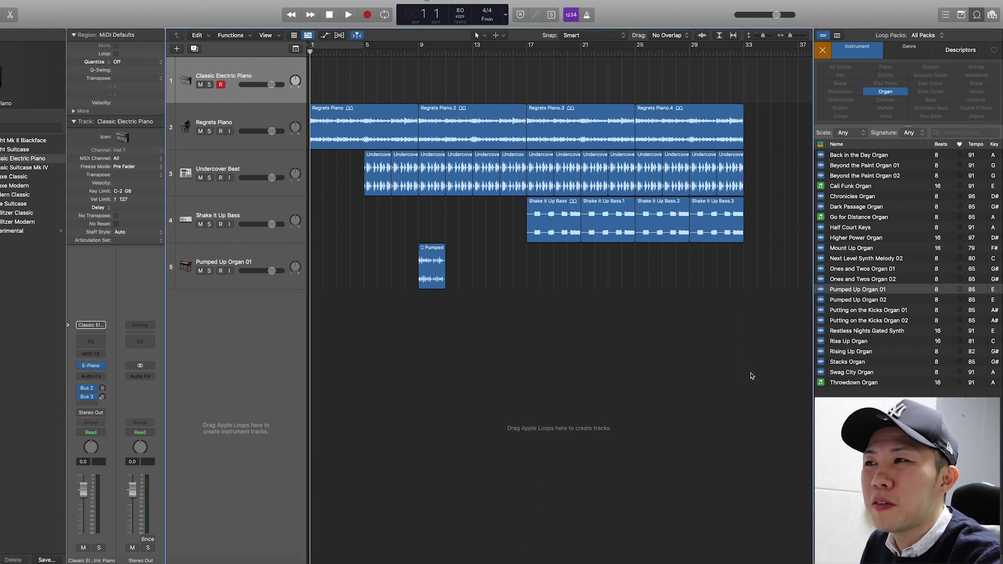
pyautogui.press('space')
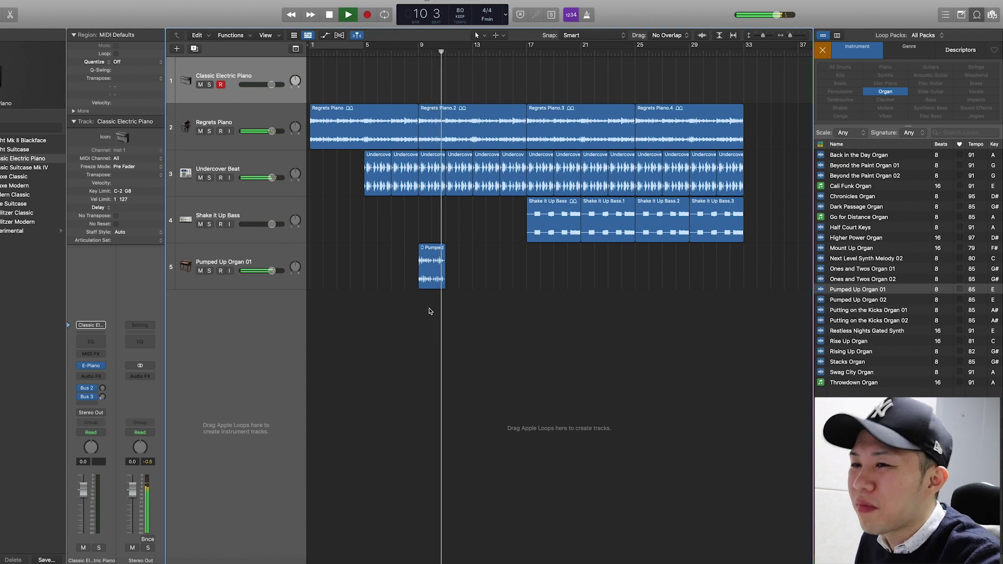
pyautogui.moveTo(432, 272); pyautogui.dragTo(487, 273)
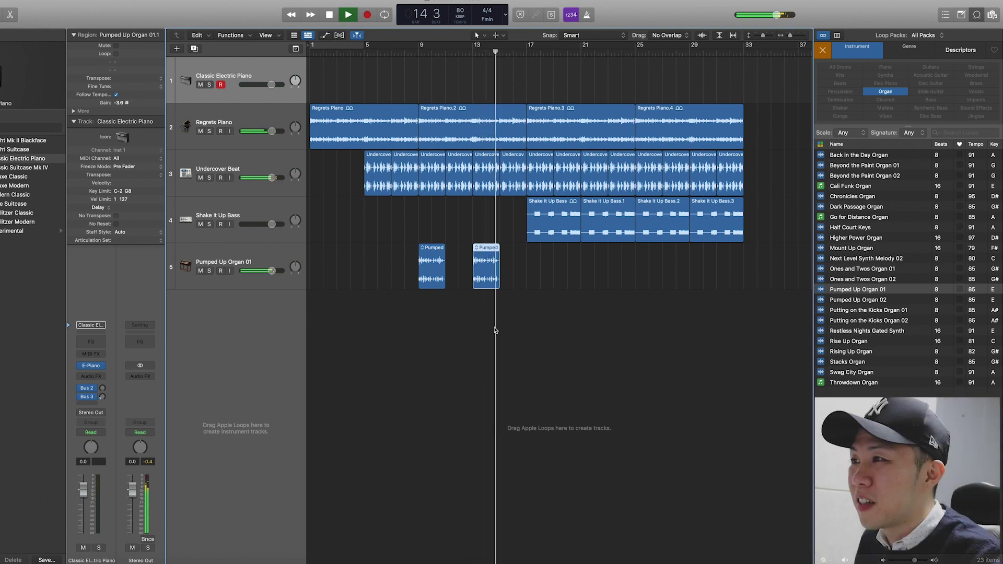
pyautogui.moveTo(485, 275); pyautogui.dragTo(701, 272)
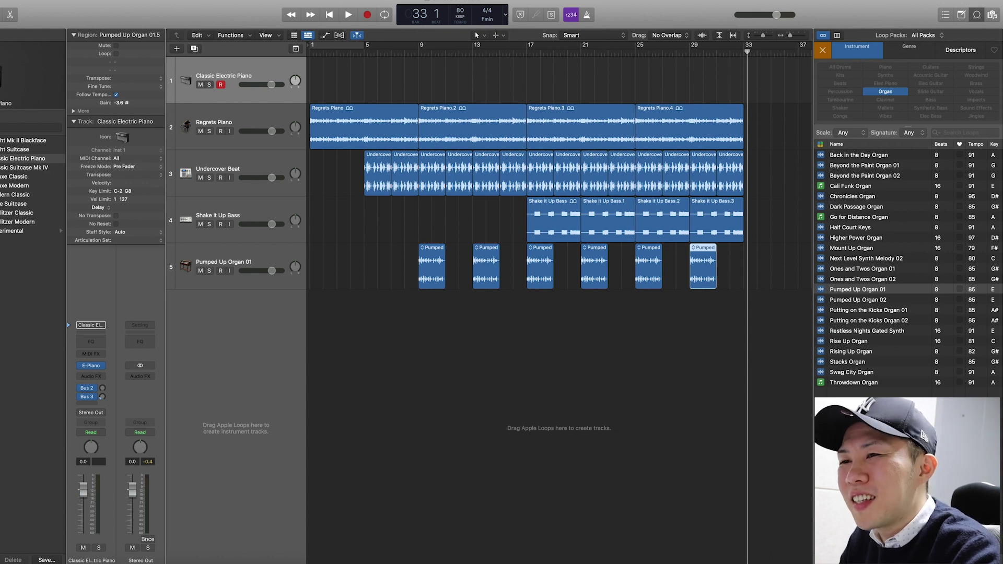
# Copy the last Regrets Piano region to bar 33 and shorten the copy to about one beat.
pyautogui.hscroll(-1, 690, 219)
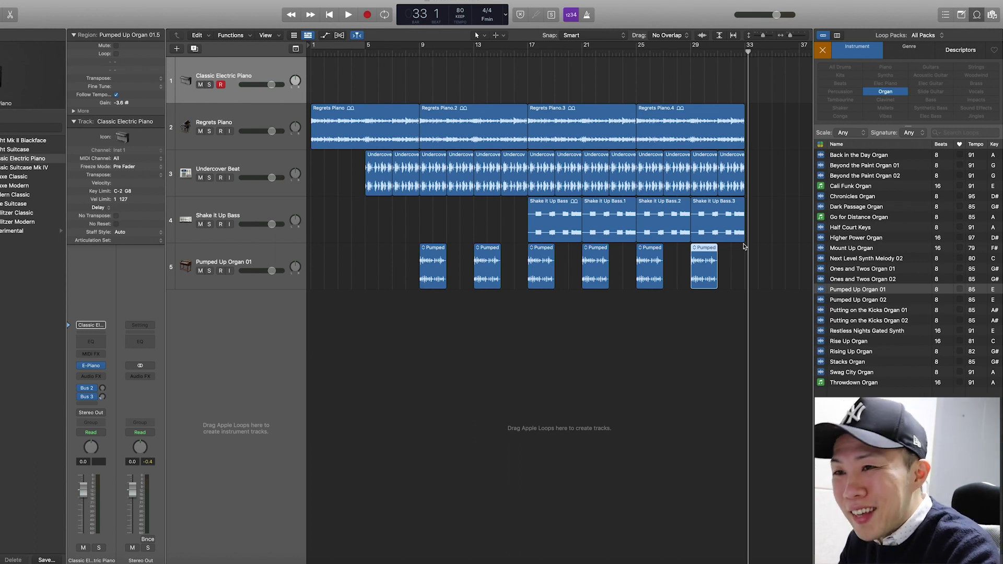
pyautogui.hscroll(5, 739, 247)
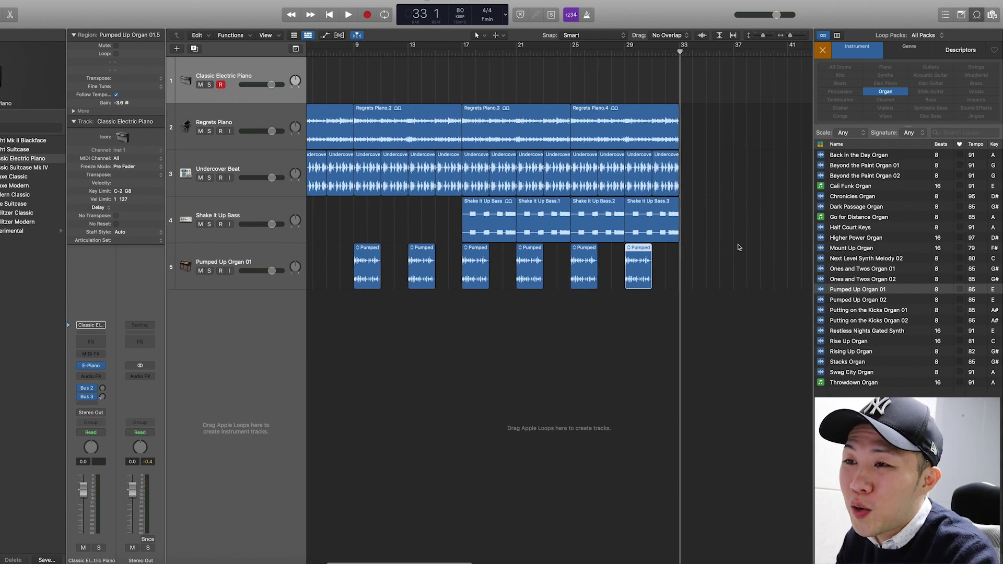
pyautogui.hscroll(1, 729, 243)
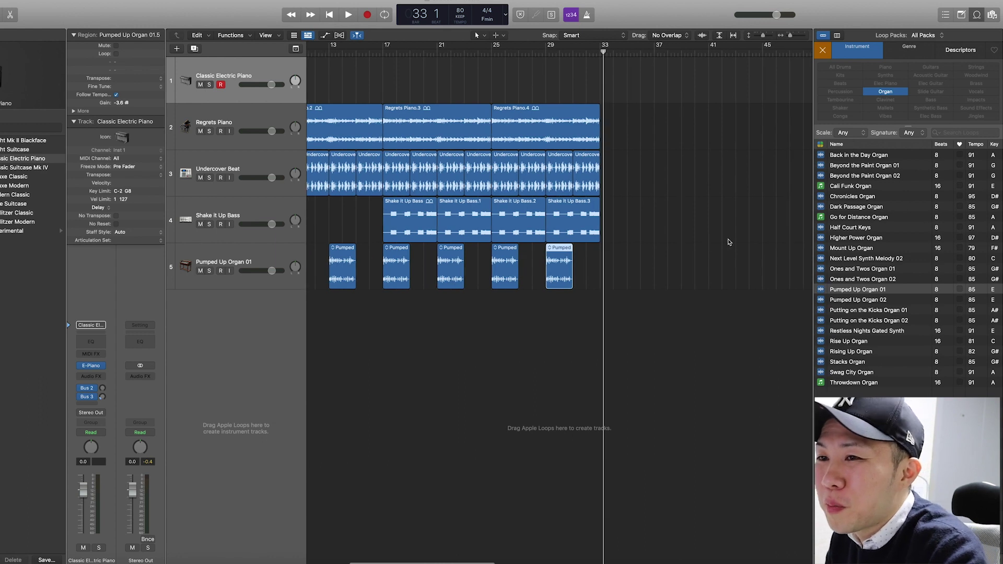
pyautogui.click(516, 138)
pyautogui.moveTo(517, 136); pyautogui.dragTo(629, 133)
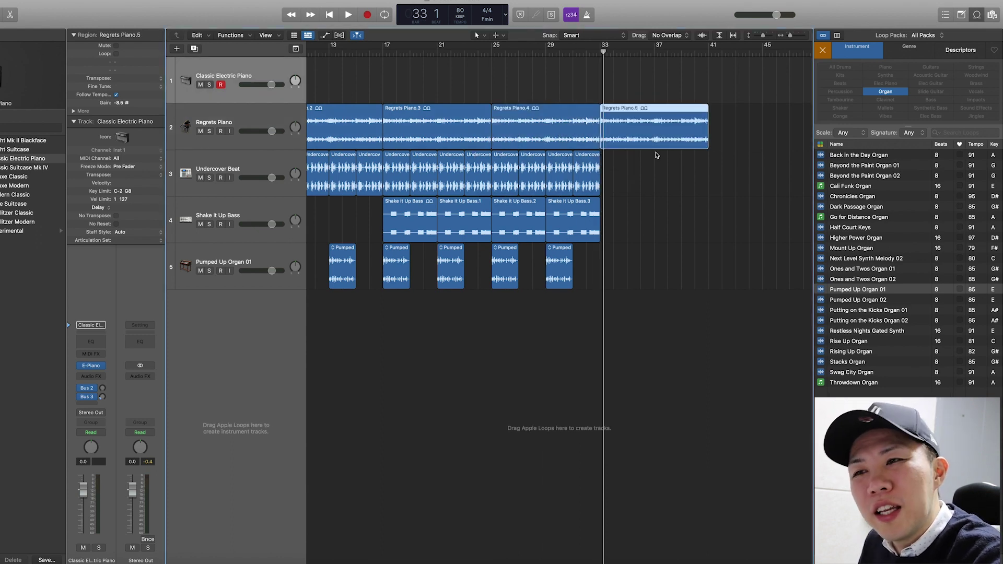
pyautogui.scroll(6, 708, 152)
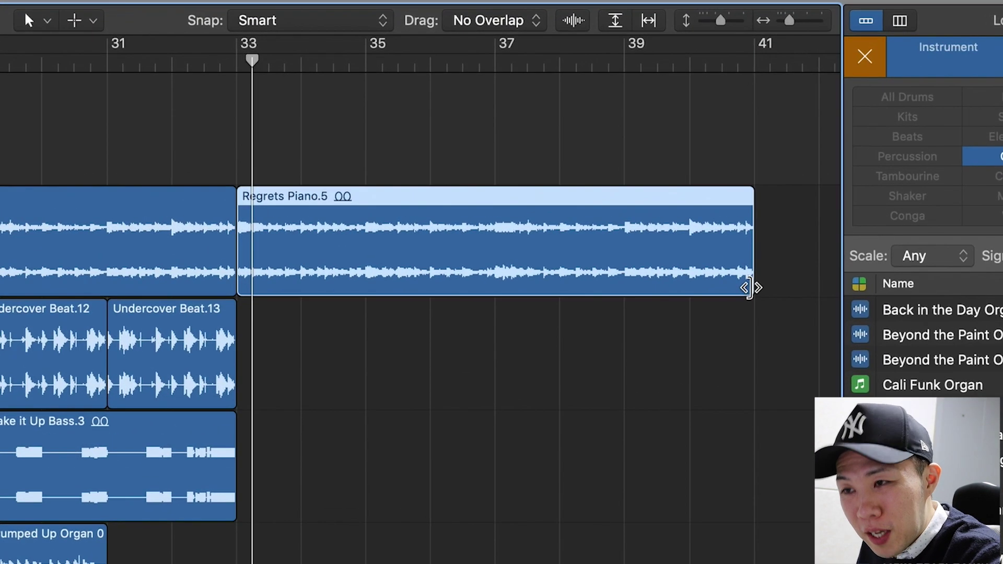
pyautogui.moveTo(751, 287); pyautogui.dragTo(250, 293)
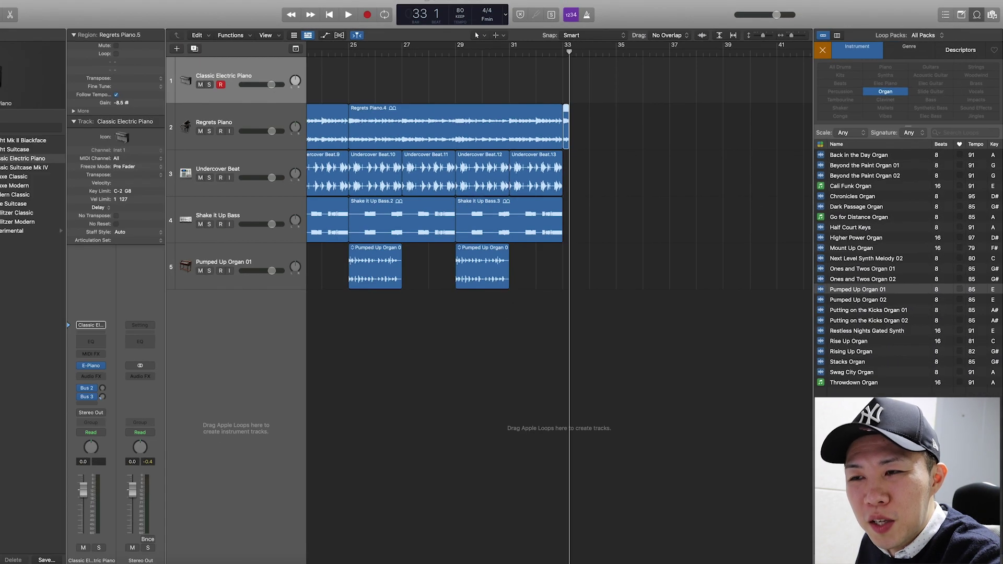
# Listen to the ending from around bar 31 through the shortened piano region.
pyautogui.click(510, 46)
pyautogui.press('space')
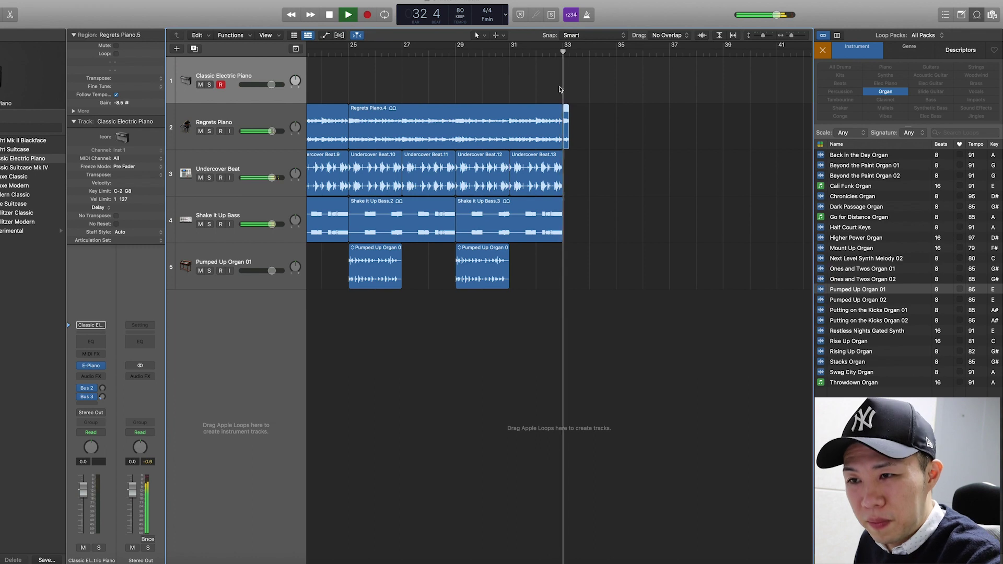
pyautogui.press('space')
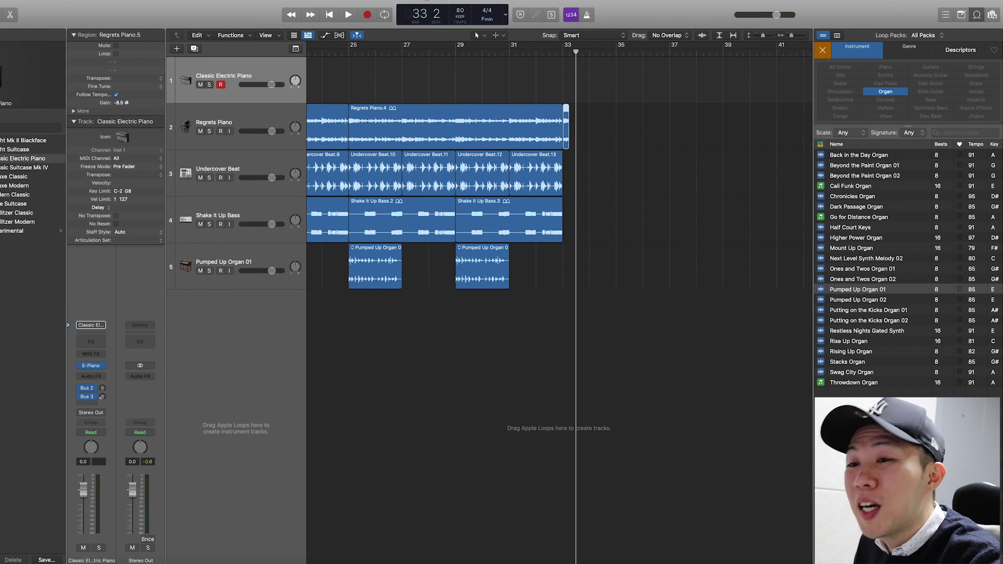
# Repeat the one-beat piano region until it fills bar 33, and listen to the ending from around bar 31.
pyautogui.hscroll(1, 565, 144)
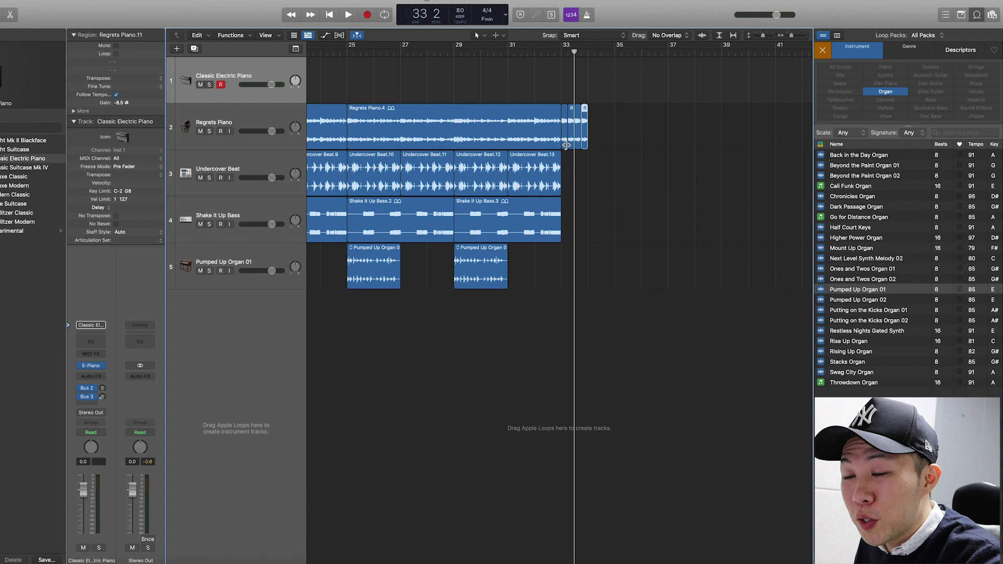
pyautogui.click(509, 49)
pyautogui.press('space')
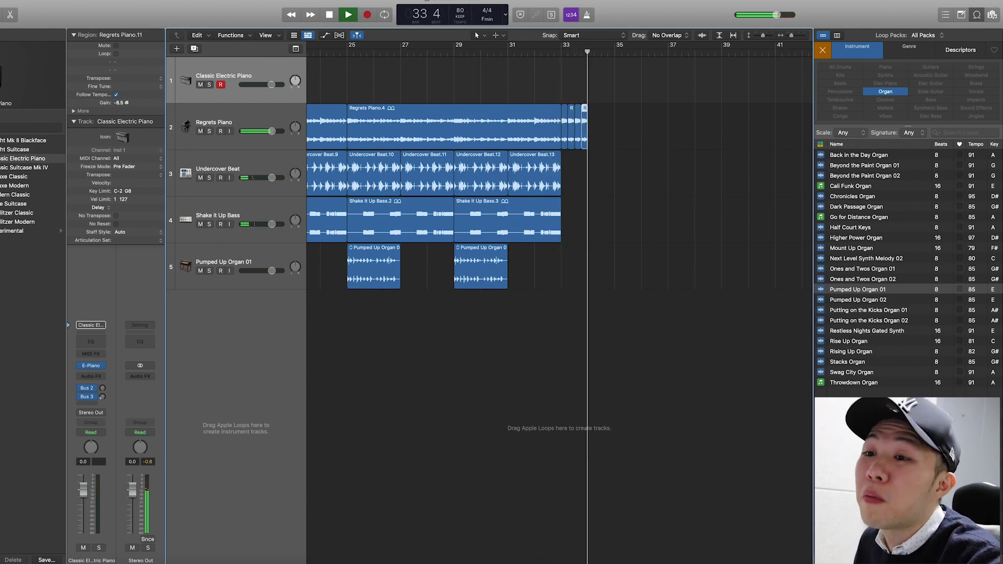
pyautogui.press('space')
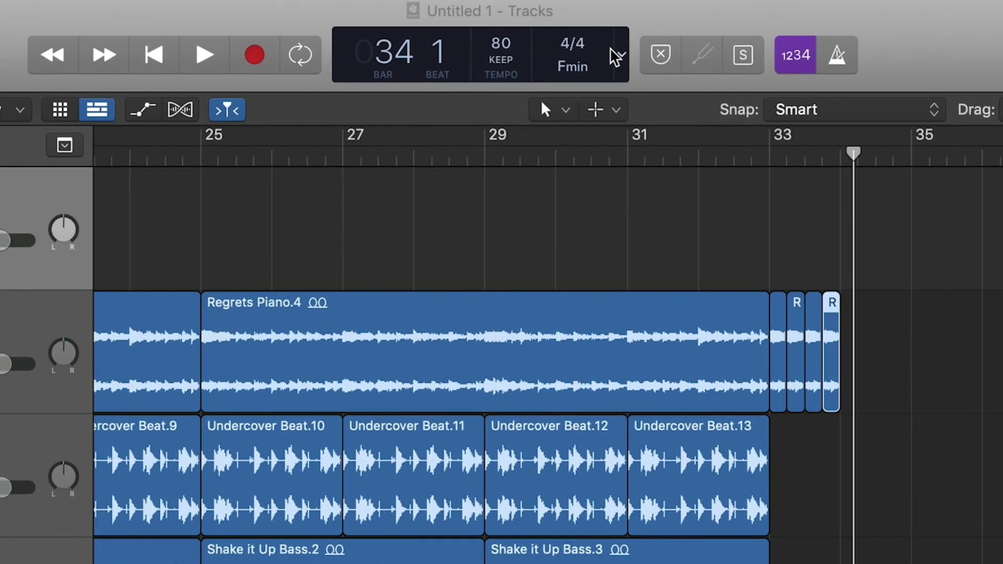
# Show Beats & Time in the display to check the time at the song's end, and restore Beats & Project.
pyautogui.click(622, 64)
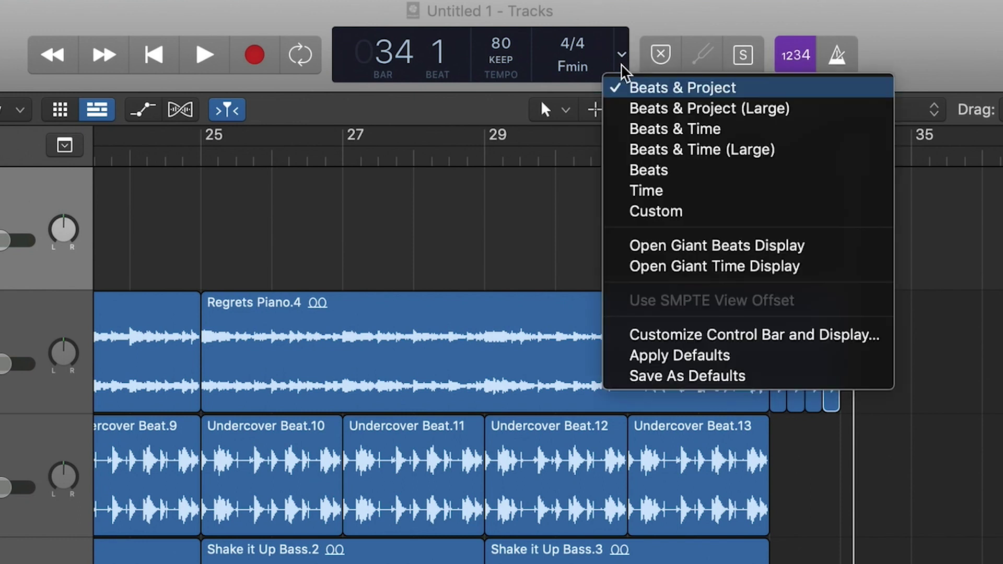
pyautogui.click(680, 131)
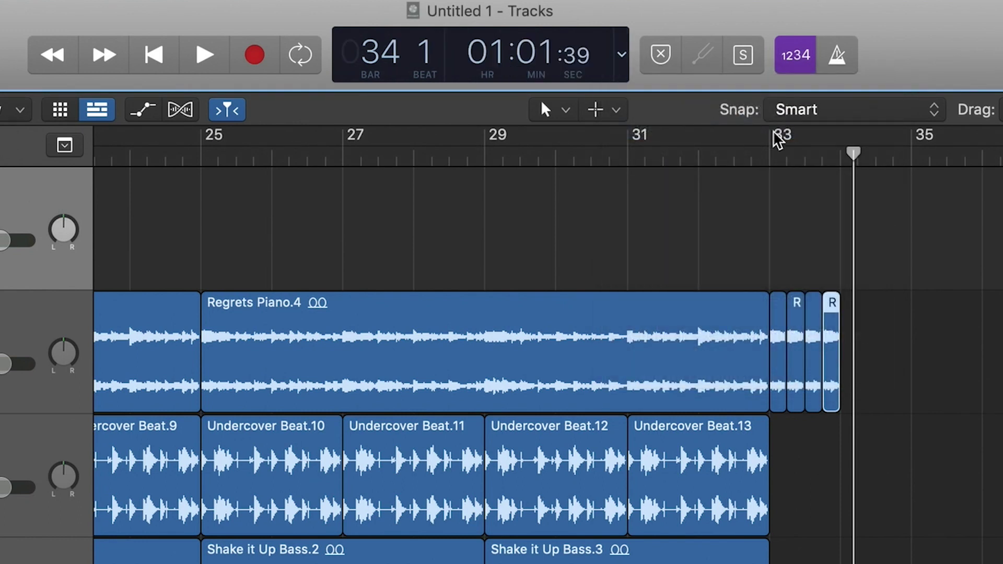
pyautogui.moveTo(851, 152); pyautogui.dragTo(841, 153)
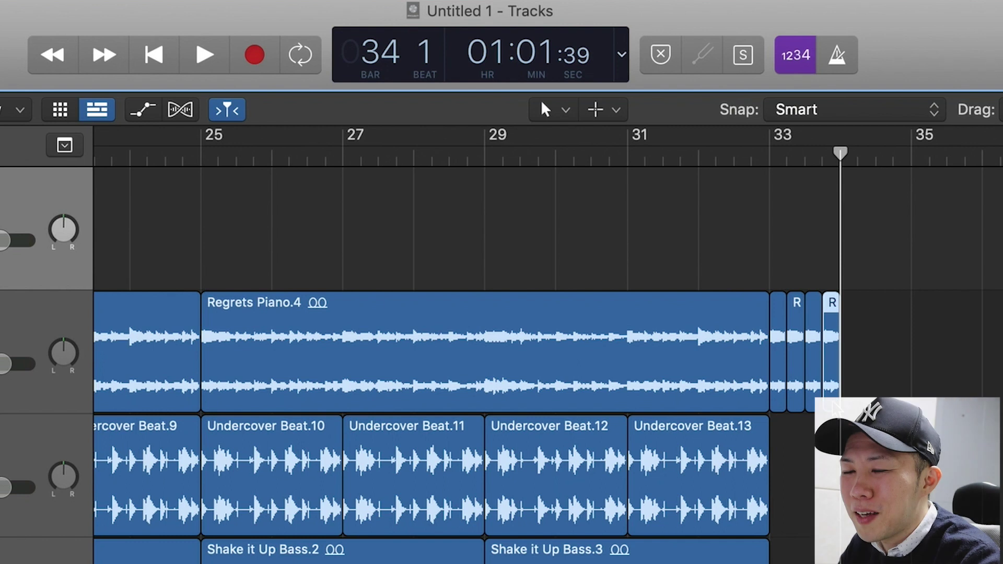
pyautogui.click(619, 54)
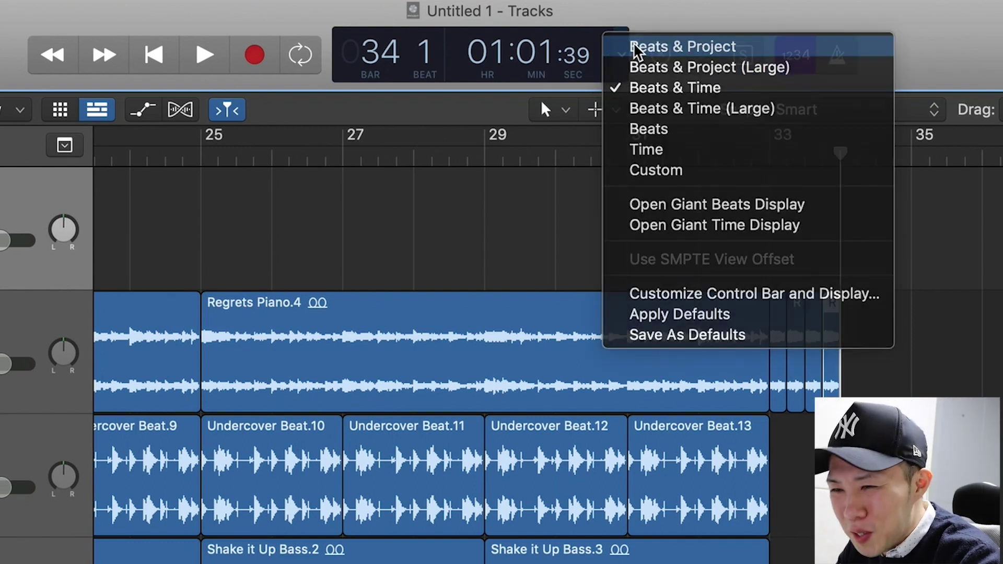
pyautogui.click(634, 46)
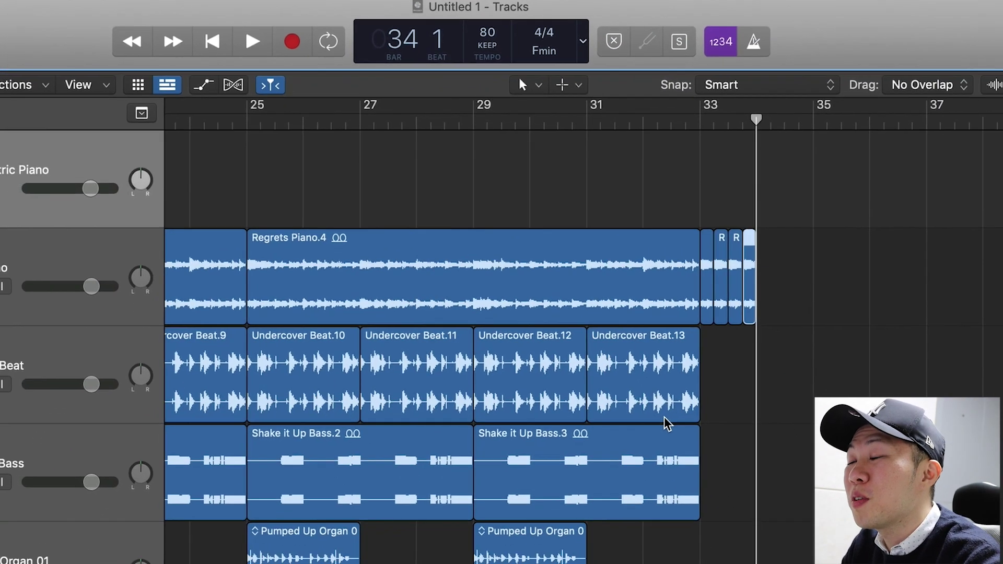
# Listen to the full arrangement from bar 1 to the end, with all regions in view.
pyautogui.keyDown('ctrl'); pyautogui.keyDown('alt'); pyautogui.click(727, 533); pyautogui.keyUp('alt'); pyautogui.keyUp('ctrl')
pyautogui.keyDown('ctrl'); pyautogui.keyDown('alt'); pyautogui.click(628, 349); pyautogui.keyUp('alt'); pyautogui.keyUp('ctrl')
pyautogui.press('Return')
pyautogui.press('space')
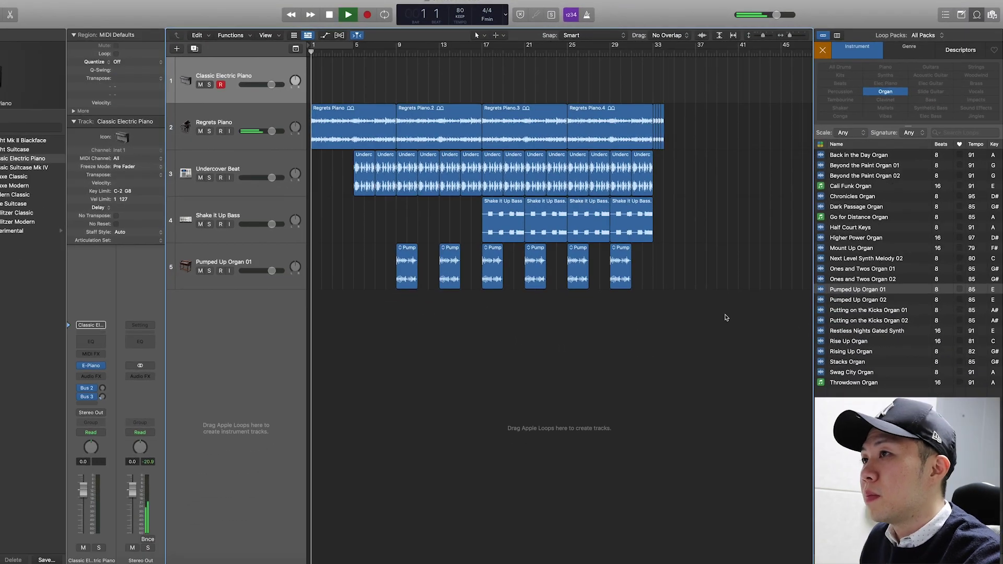
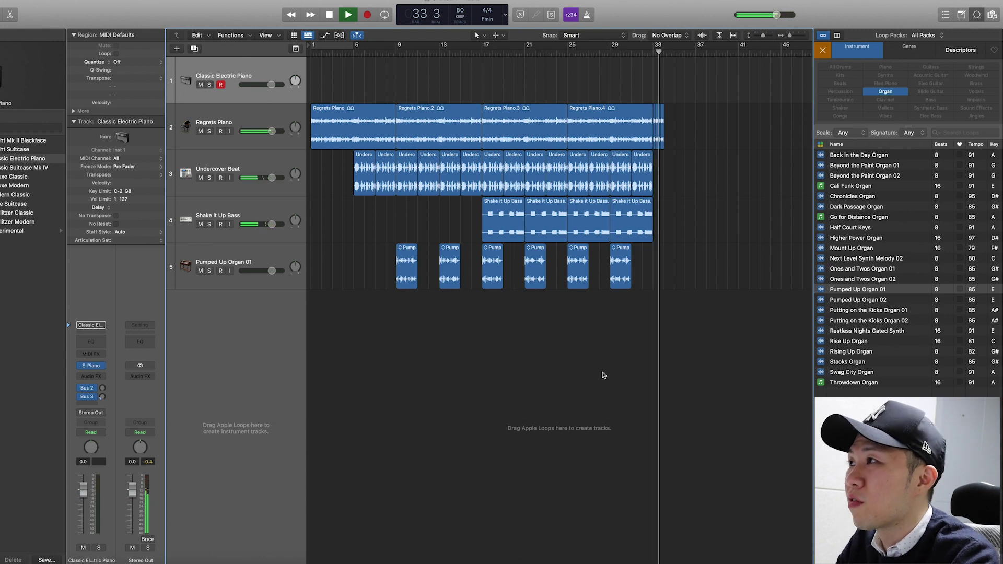
pyautogui.press('space')
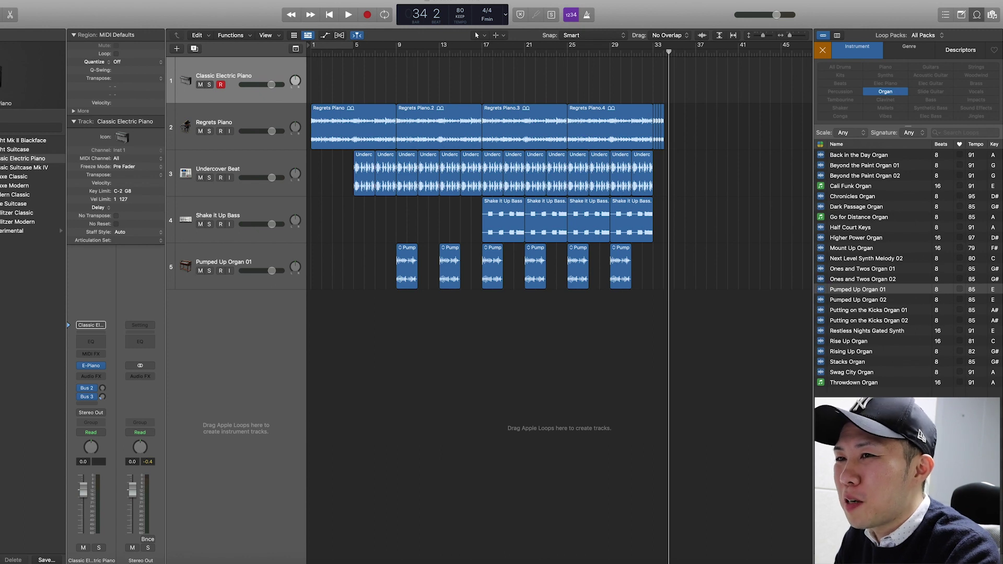
pyautogui.click(504, 346)
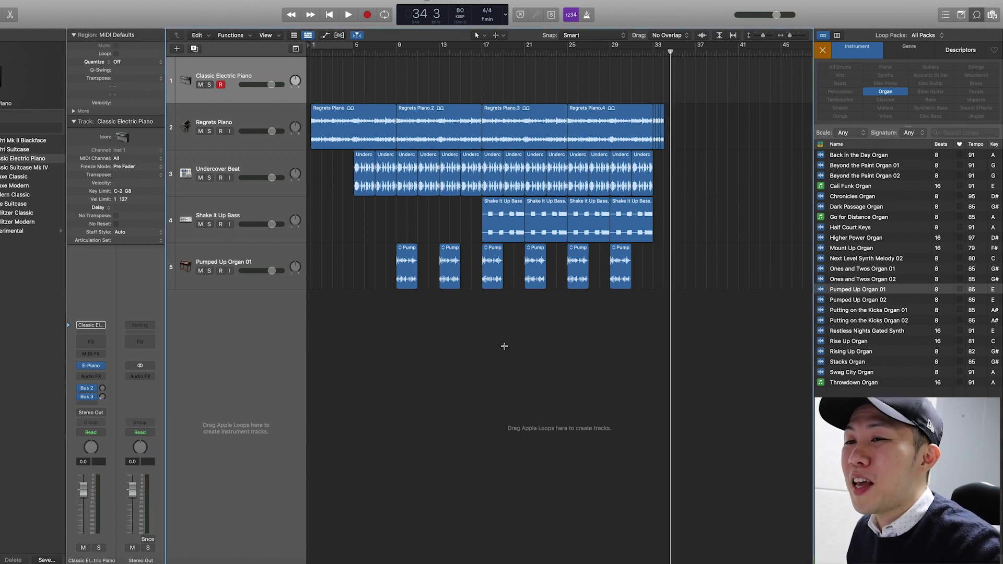
# Save the project as 오땡큐 in a new folder named 오땡큐 inside the Logic folder.
pyautogui.press('super+s')
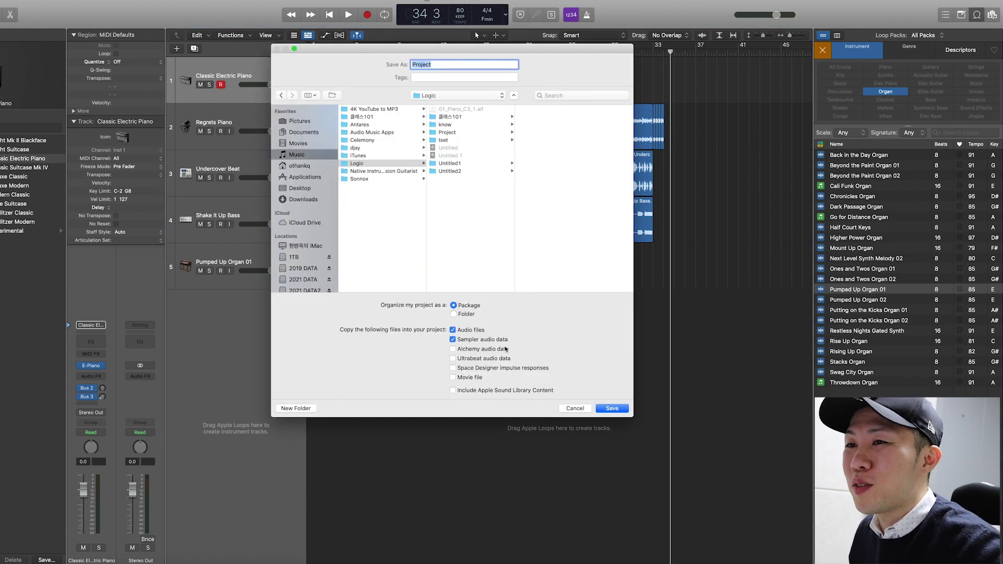
pyautogui.click(294, 408)
pyautogui.write('오맹큐')
pyautogui.press('Return')
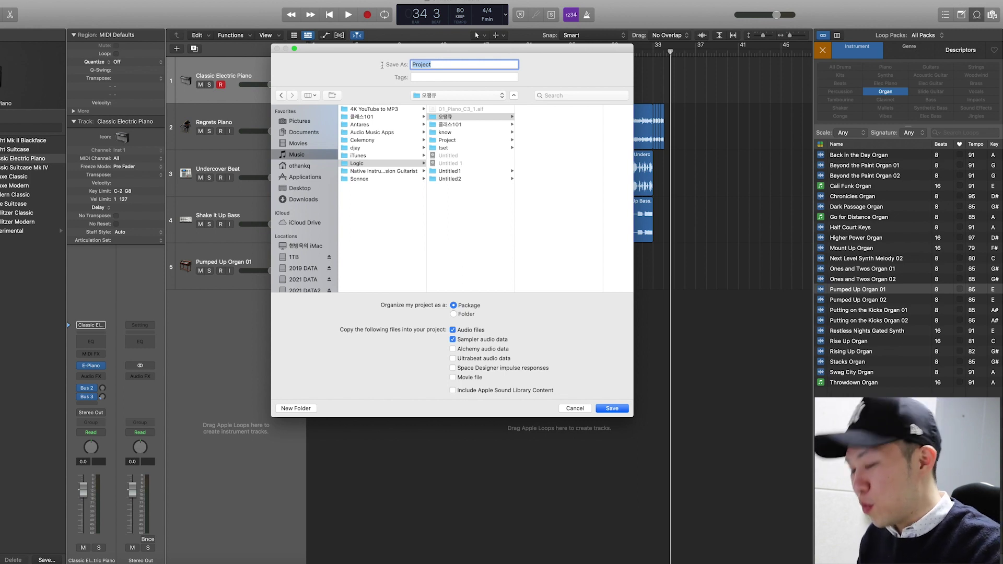
pyautogui.write('오뗑큐')
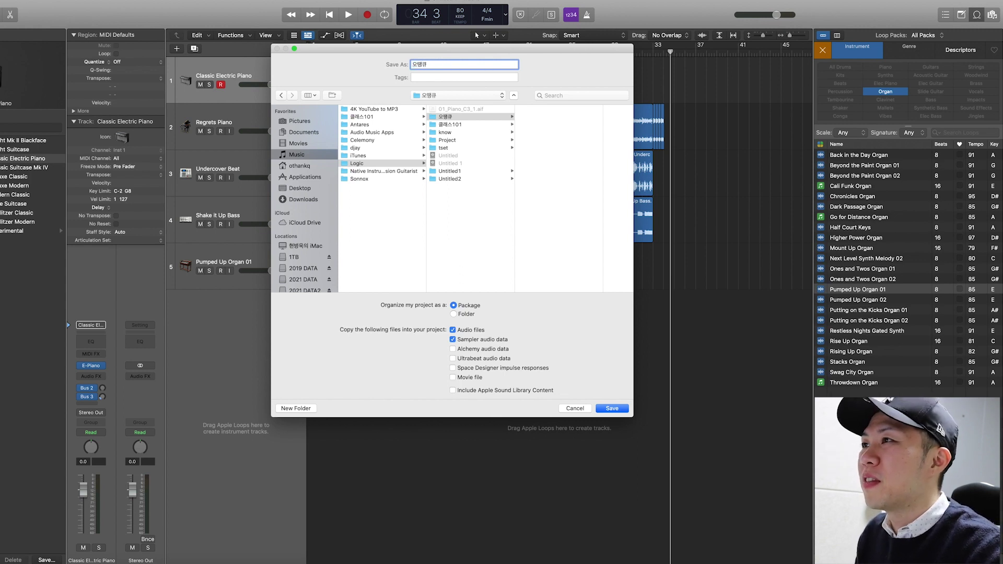
pyautogui.press('Return')
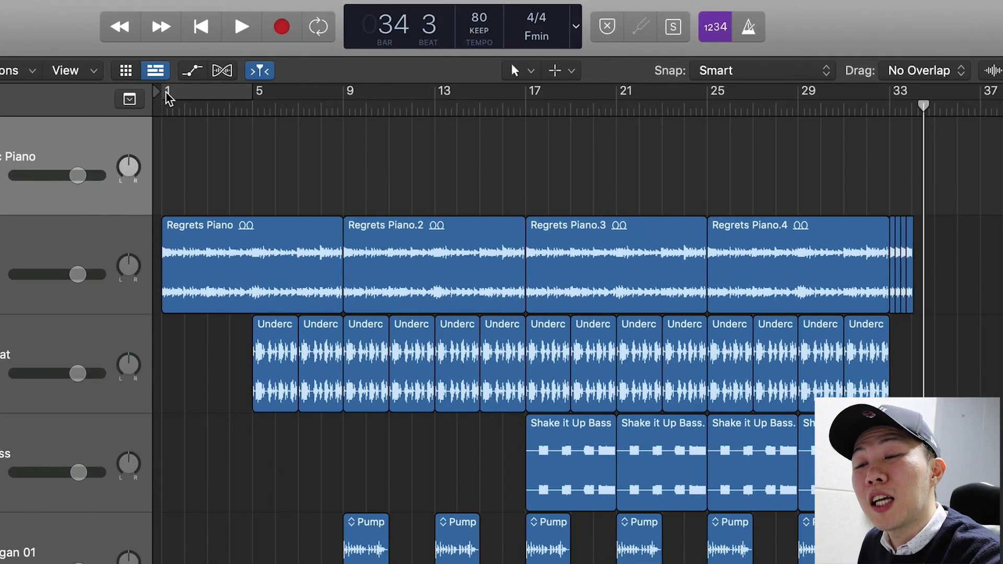
# Set the cycle range from bar 1 to bar 34 beat 2 and open the project's bounce settings.
pyautogui.moveTo(169, 97); pyautogui.dragTo(914, 188)
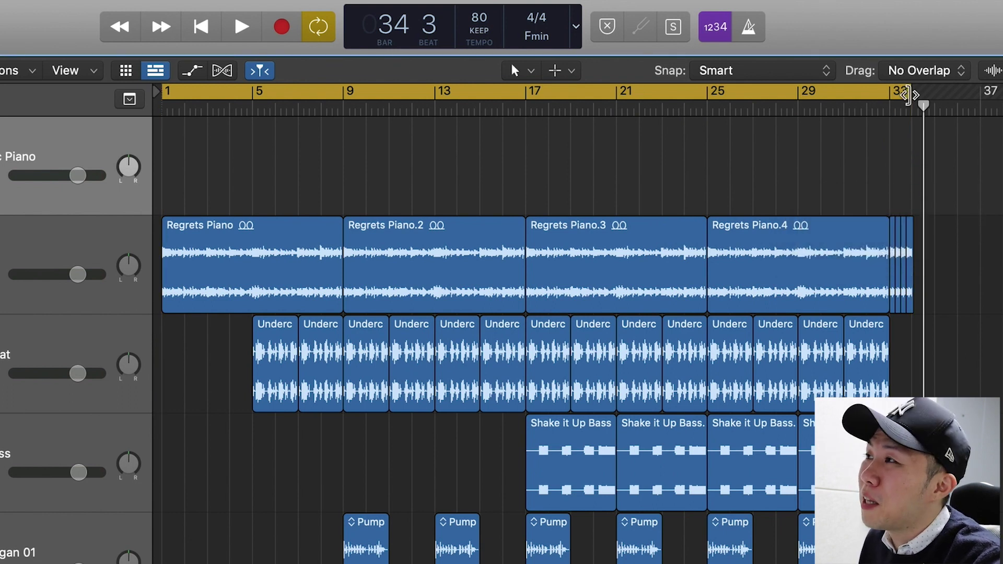
pyautogui.moveTo(896, 107); pyautogui.dragTo(918, 92)
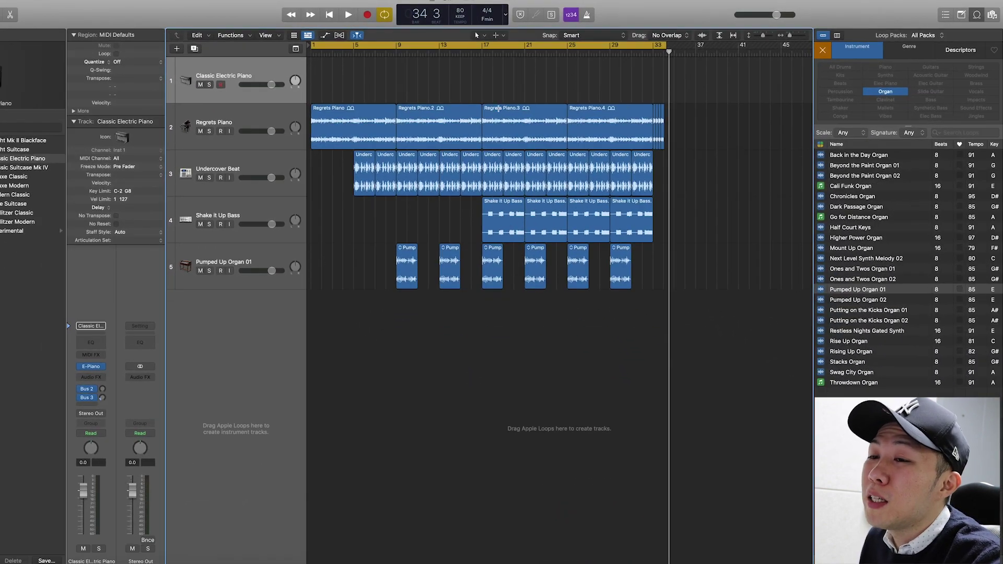
pyautogui.press('super+b')
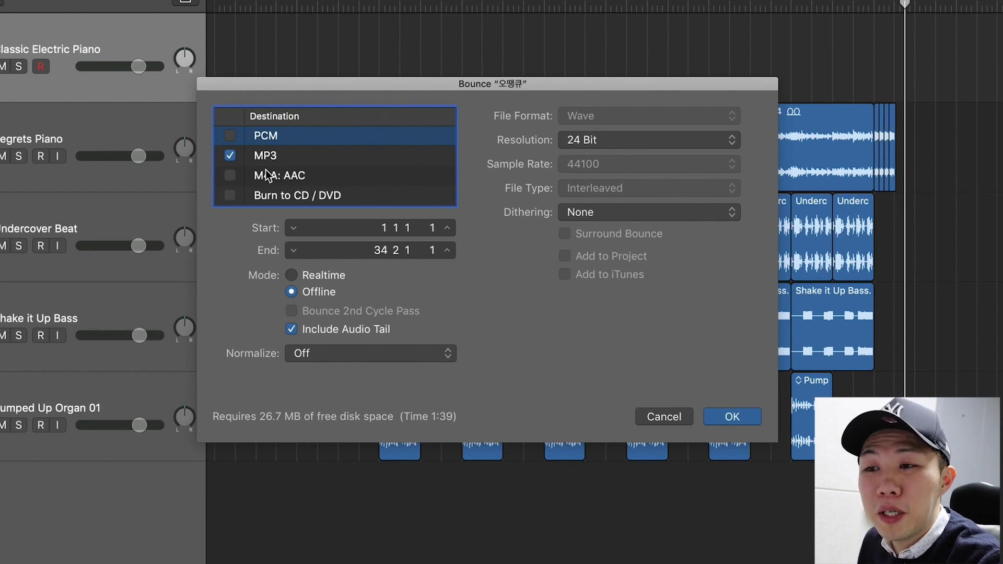
# Enable the PCM destination, check its file format choices and disable it again.
pyautogui.click(230, 136)
pyautogui.click(623, 116)
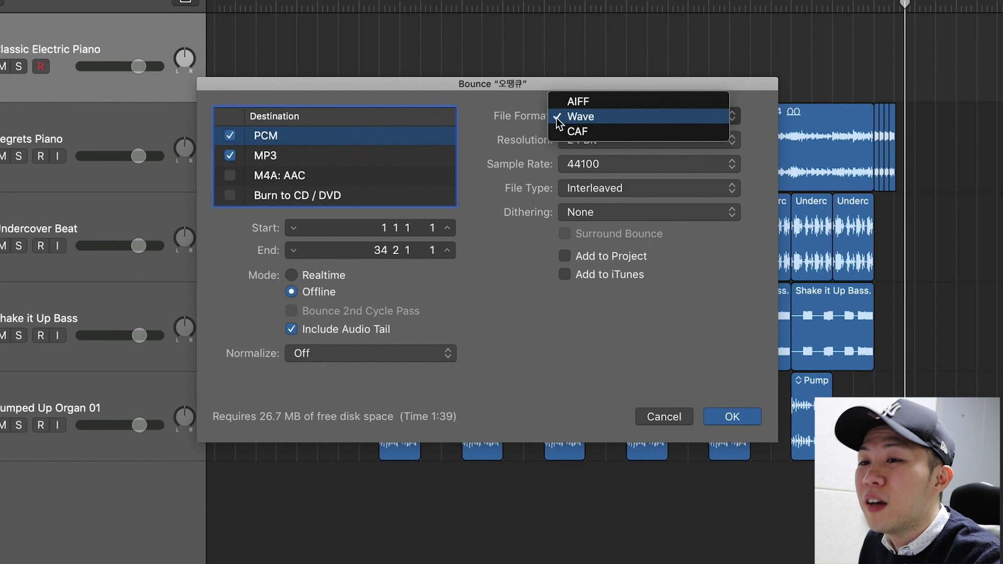
pyautogui.click(288, 107)
pyautogui.click(230, 136)
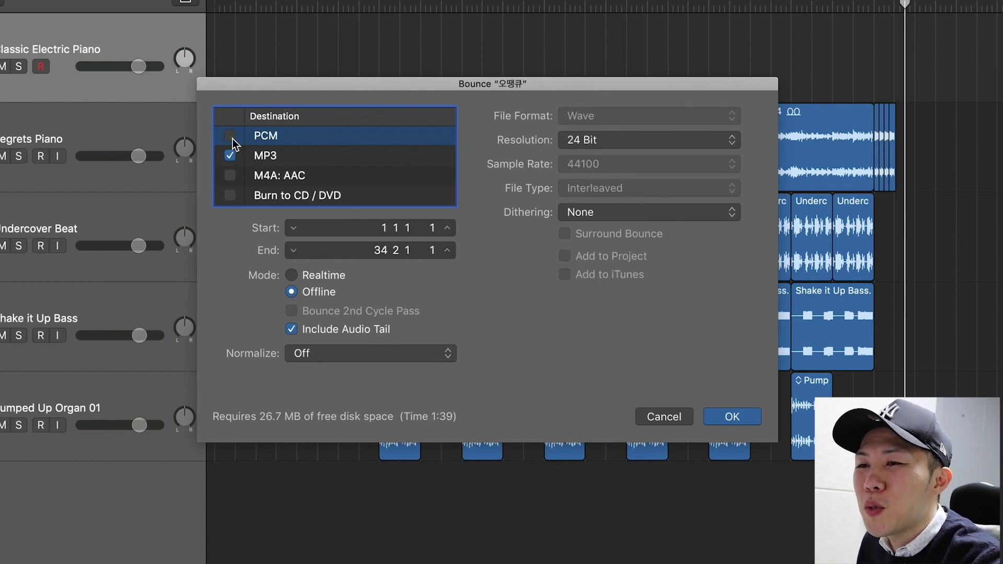
# Bounce the project as an MP3 with Normalize off, saved as 오땡큐 in the 오땡큐 folder.
pyautogui.click(287, 156)
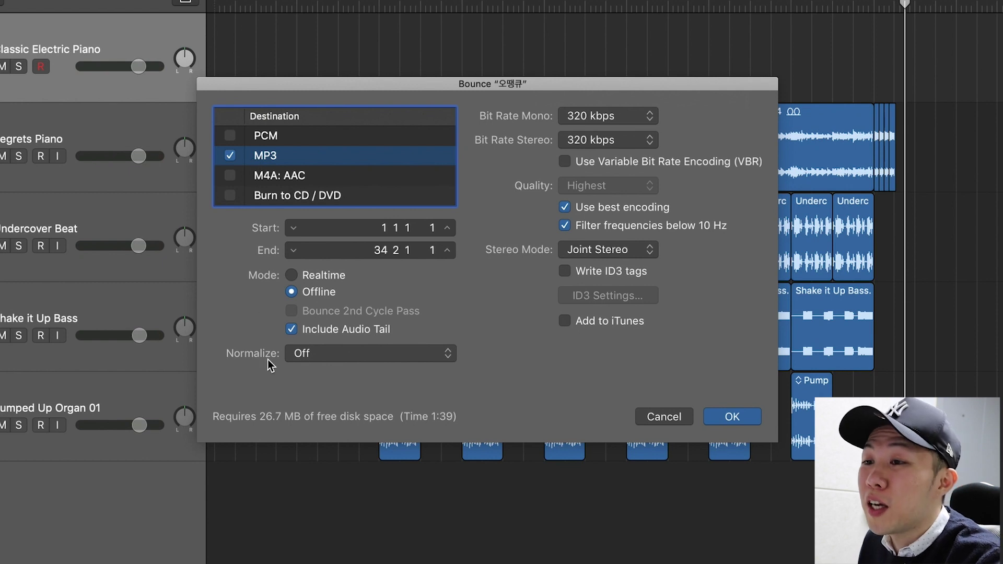
pyautogui.click(329, 356)
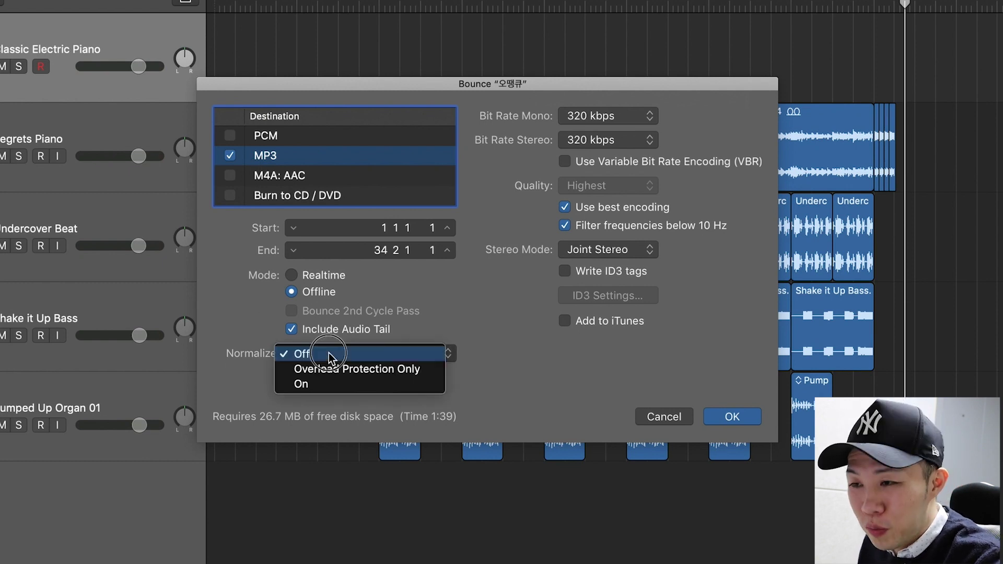
pyautogui.click(350, 357)
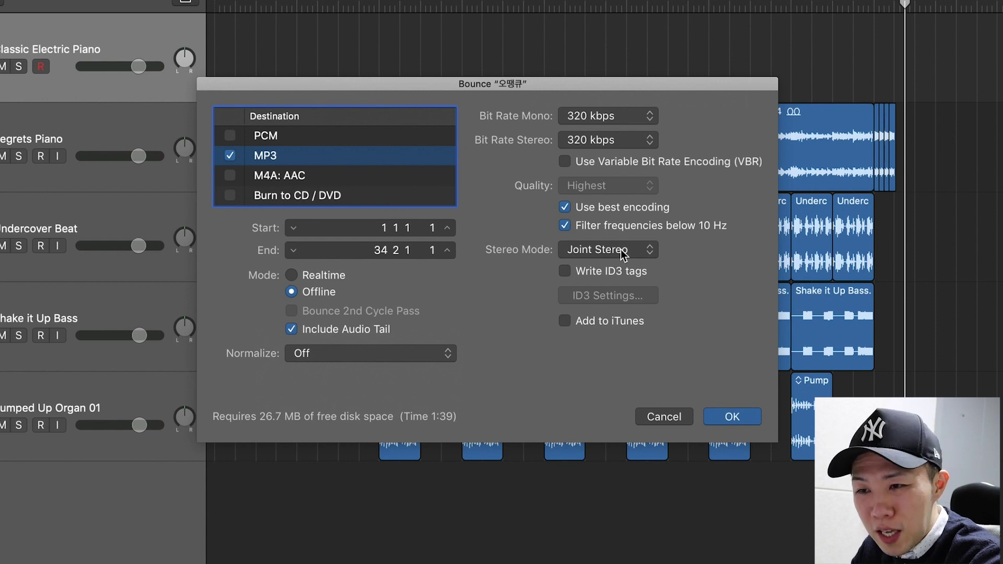
pyautogui.click(735, 418)
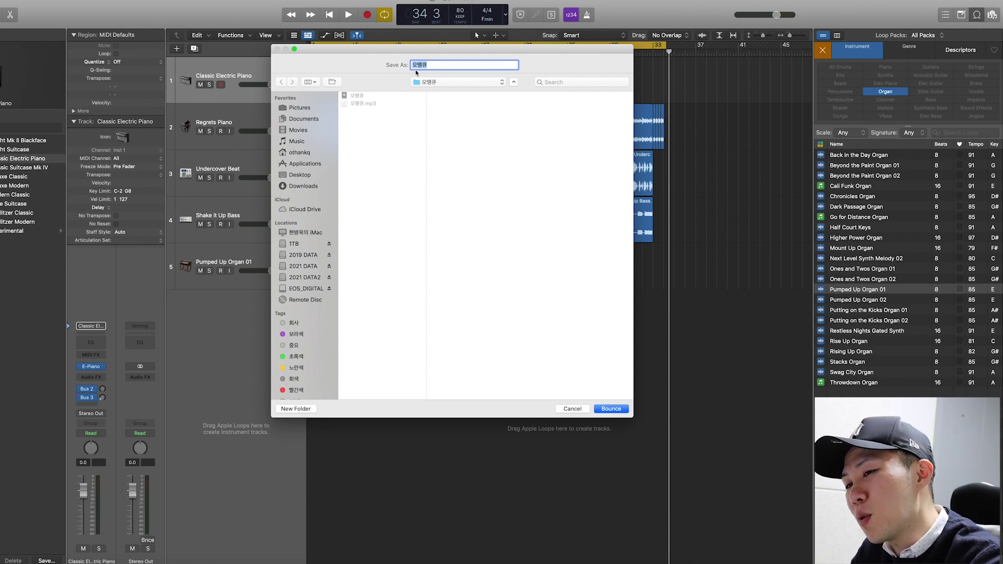
pyautogui.click(612, 409)
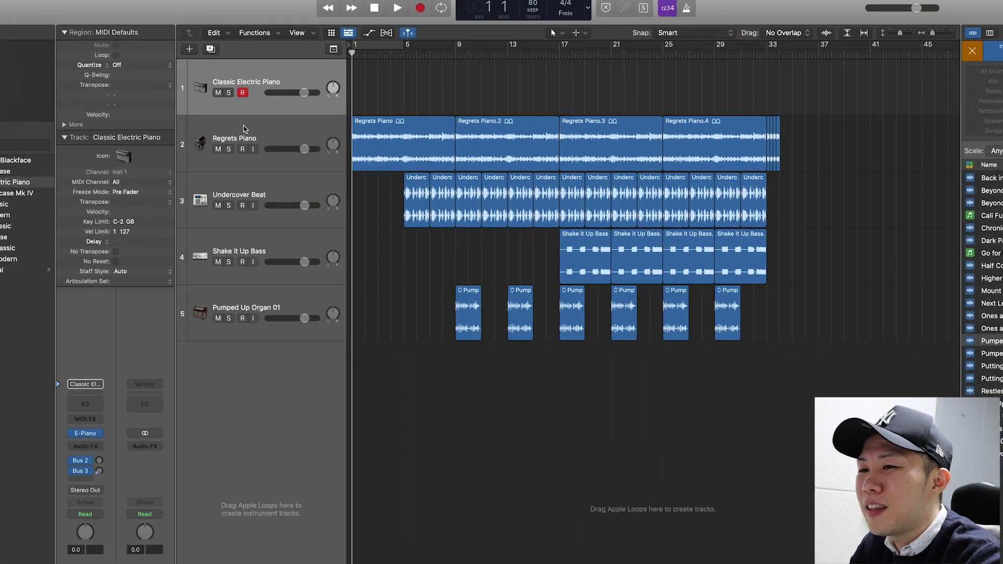
# Try out mute, solo, volume and pan on the Regrets Piano track, returning each control to its original setting.
pyautogui.click(243, 128)
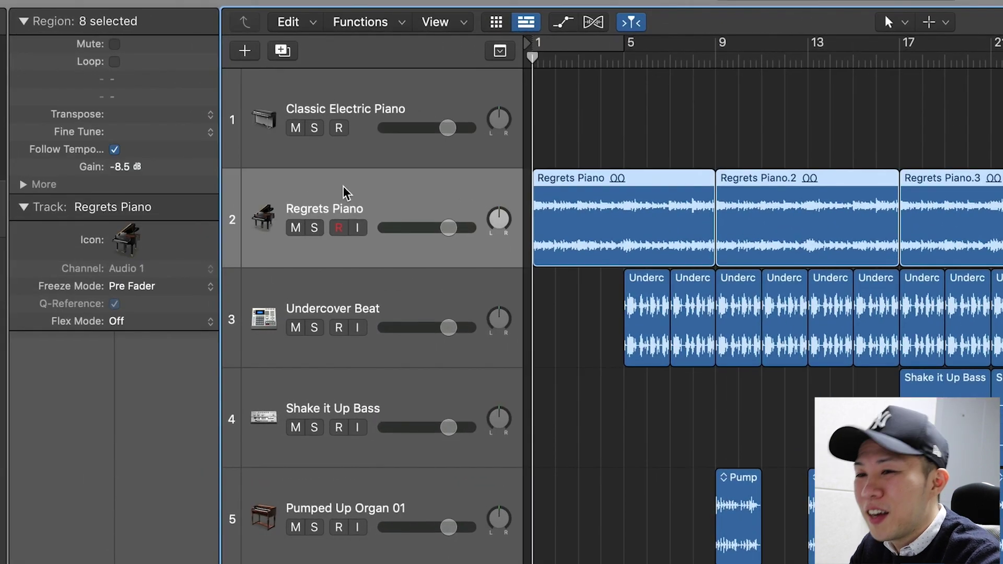
pyautogui.click(294, 231)
pyautogui.click(314, 229)
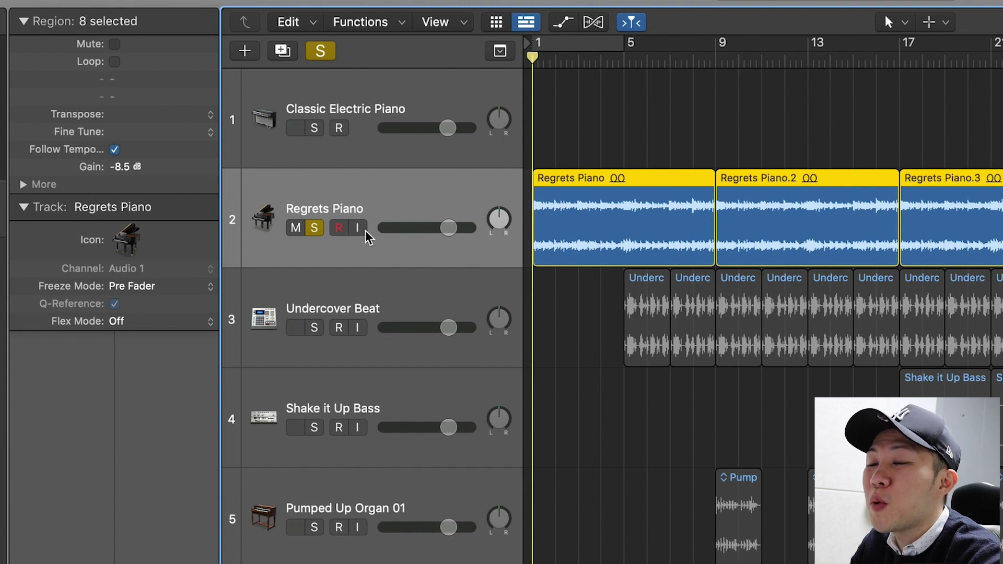
pyautogui.click(314, 228)
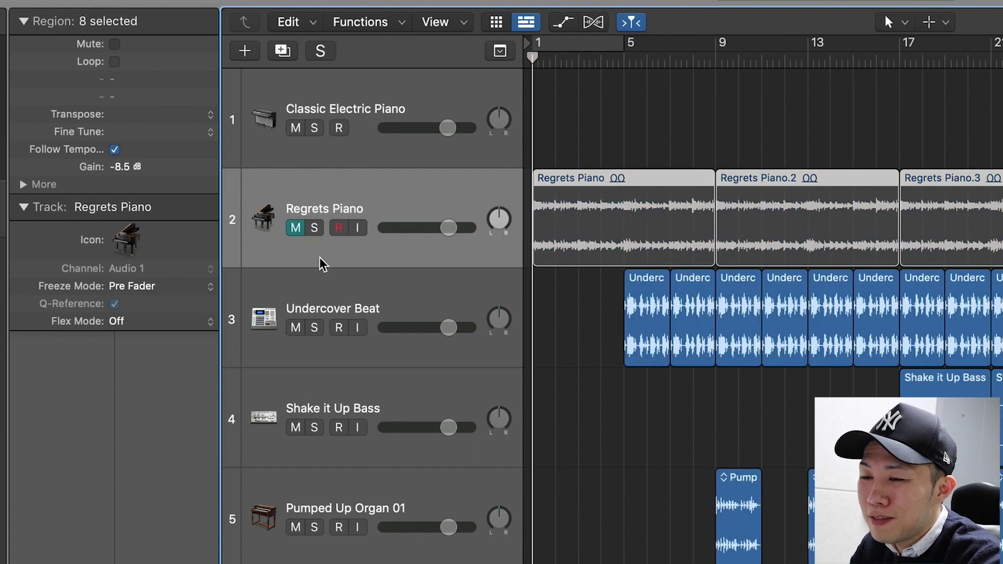
pyautogui.click(296, 228)
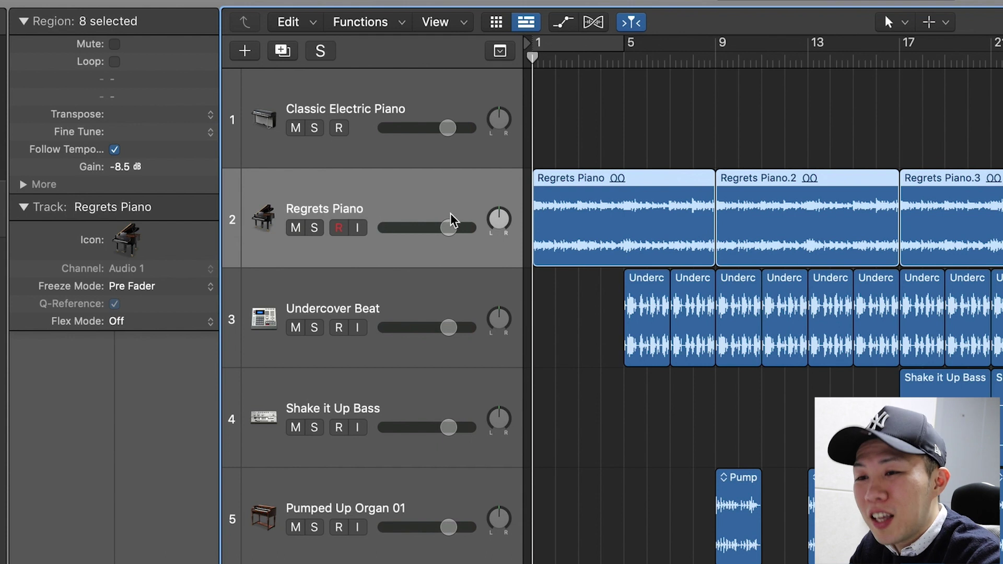
pyautogui.moveTo(441, 230)
pyautogui.mouseDown()
pyautogui.moveTo(428, 229)
pyautogui.moveTo(450, 232)
pyautogui.mouseUp()
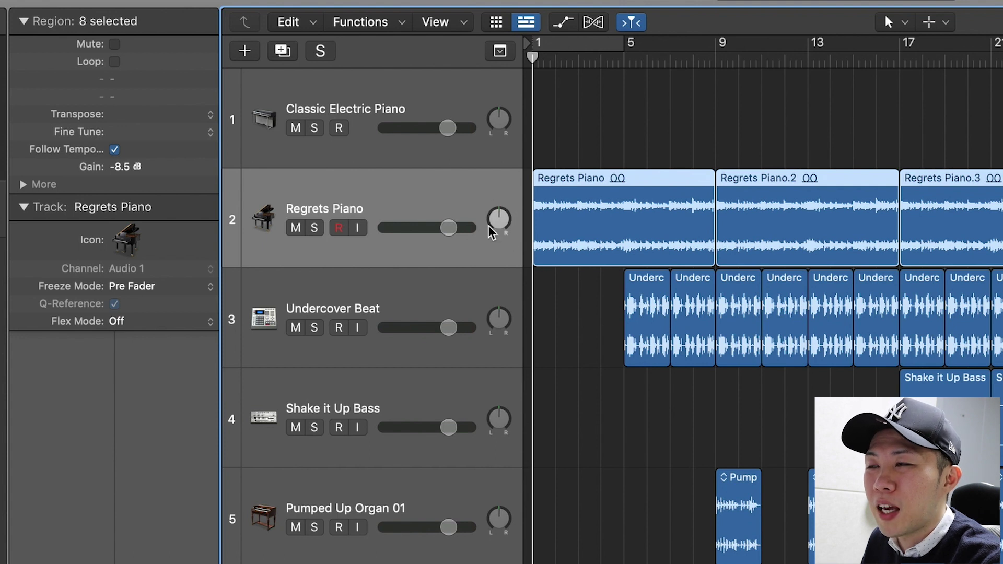
pyautogui.moveTo(497, 217)
pyautogui.mouseDown()
pyautogui.moveTo(478, 230)
pyautogui.moveTo(490, 214)
pyautogui.moveTo(494, 156)
pyautogui.moveTo(505, 215)
pyautogui.mouseUp()
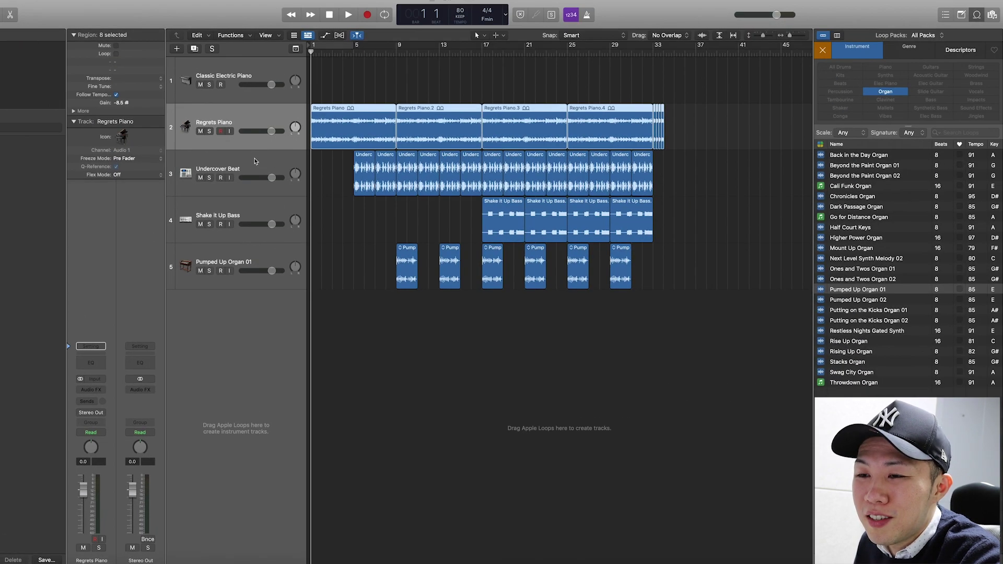
# Play the song from bar 1 and raise the Undercover Beat track's volume to 6.0 dB.
pyautogui.click(256, 161)
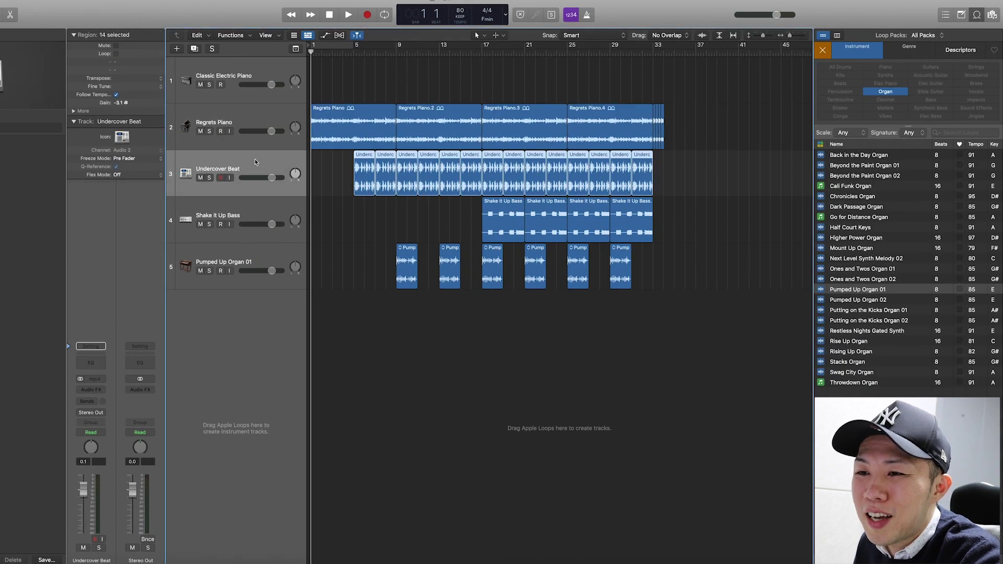
pyautogui.press('space')
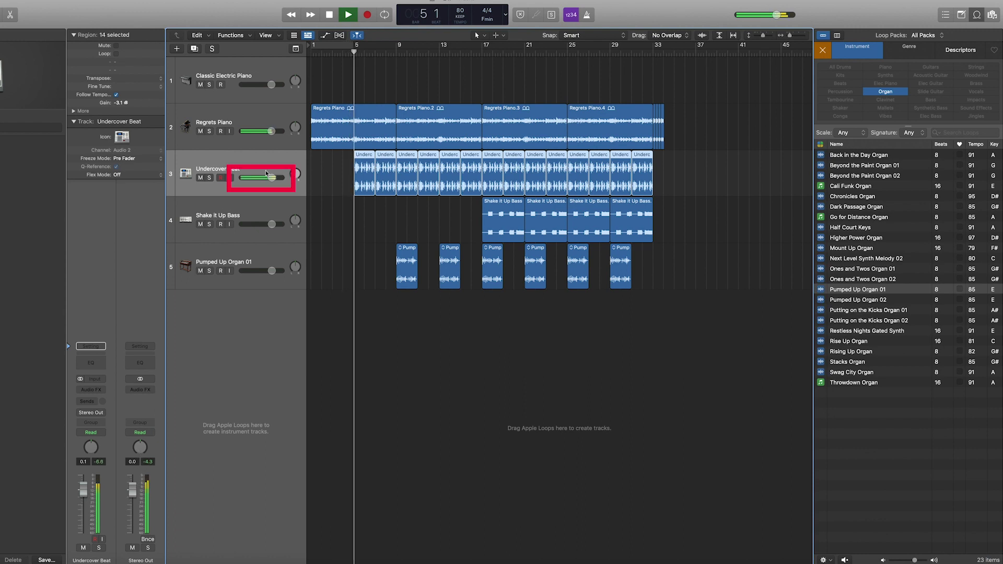
pyautogui.moveTo(271, 178); pyautogui.dragTo(283, 178)
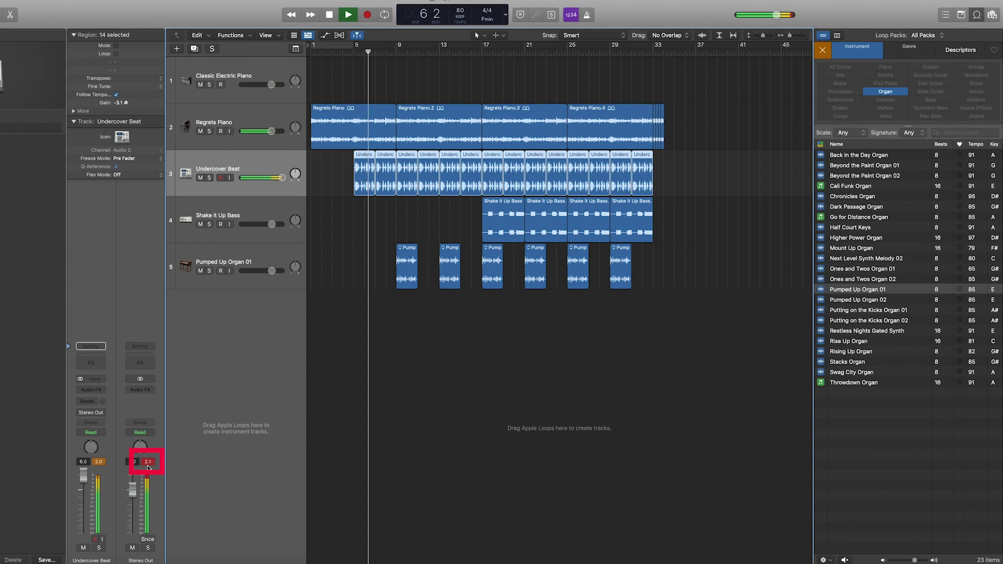
# Set the Undercover Beat track's volume to 0.0 dB, reset the Stereo Out peak level, and stop playback with no regions selected.
pyautogui.moveTo(282, 177); pyautogui.dragTo(261, 183)
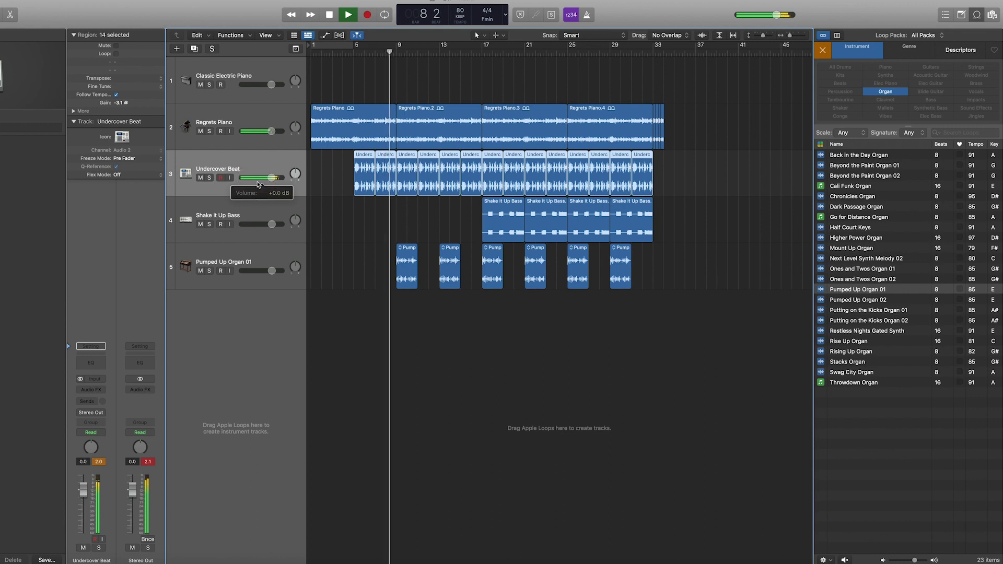
pyautogui.click(149, 462)
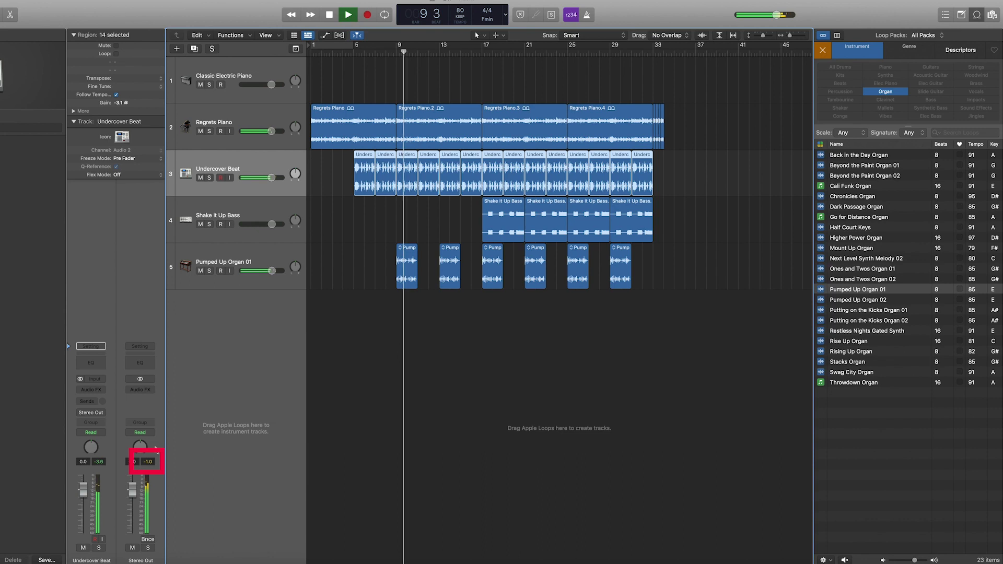
pyautogui.press('space')
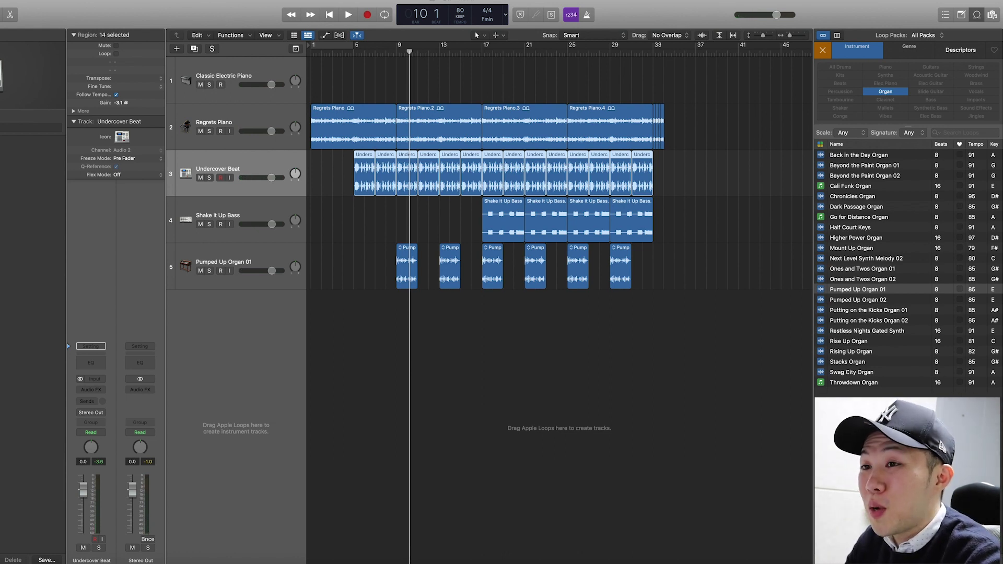
pyautogui.click(560, 379)
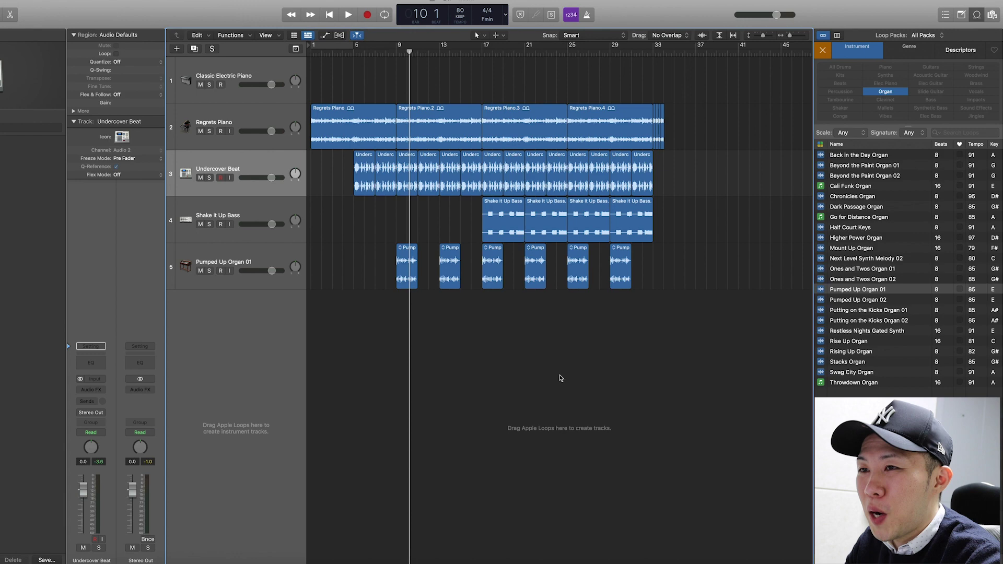